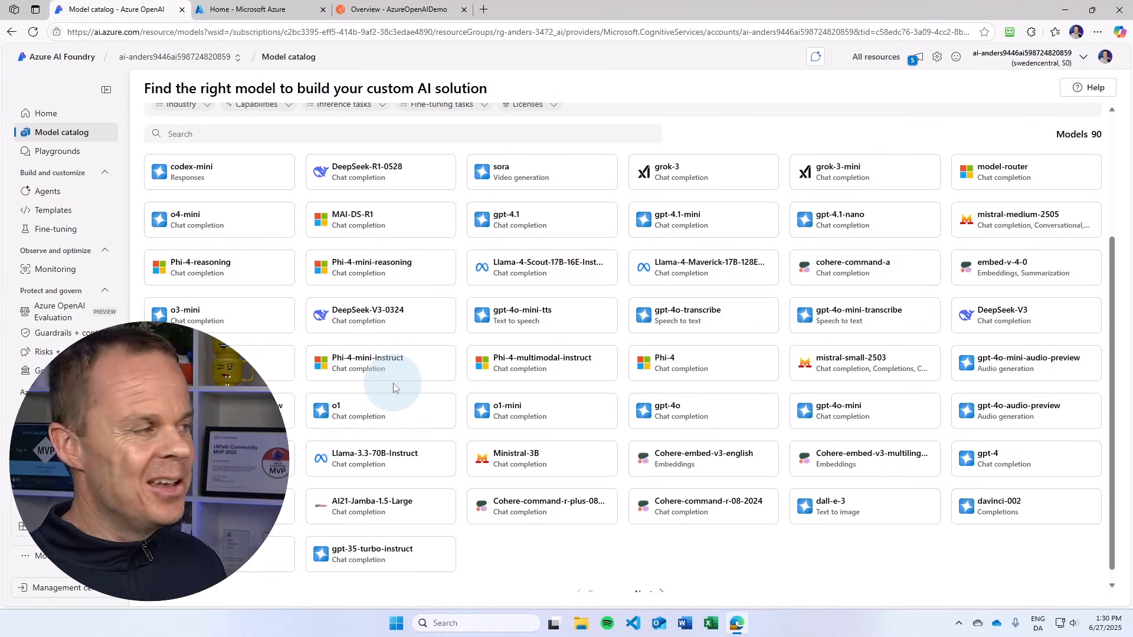
Step: Switch to the Azure portal, search for "azure ai", open the Azure AI Foundry service and start creating a resource
click(248, 10)
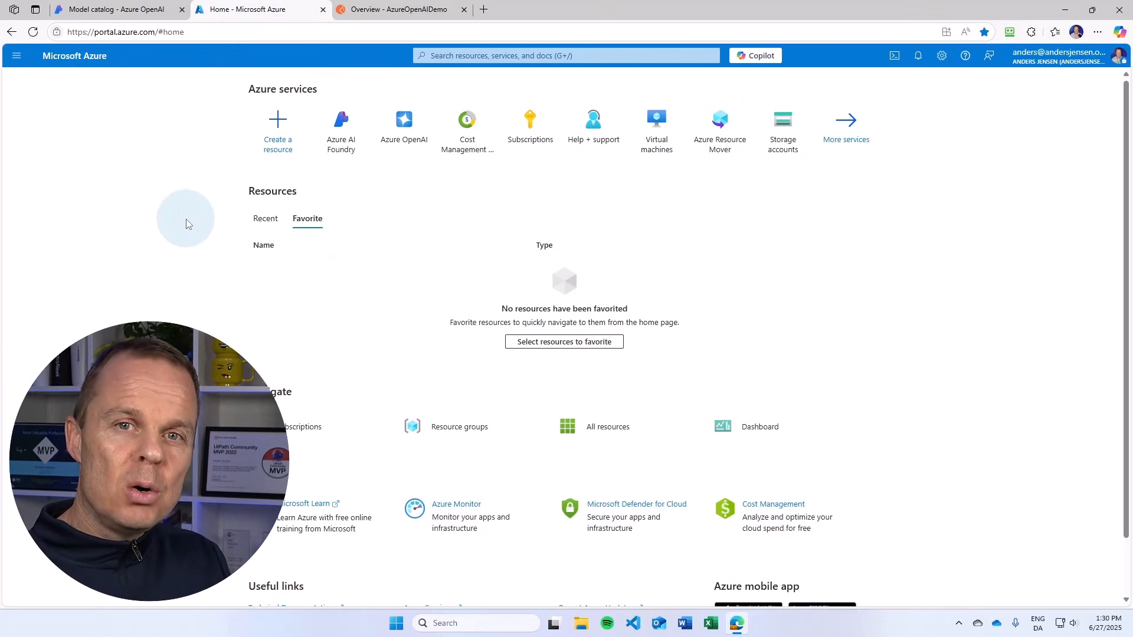
click(457, 55)
text(azure ai)
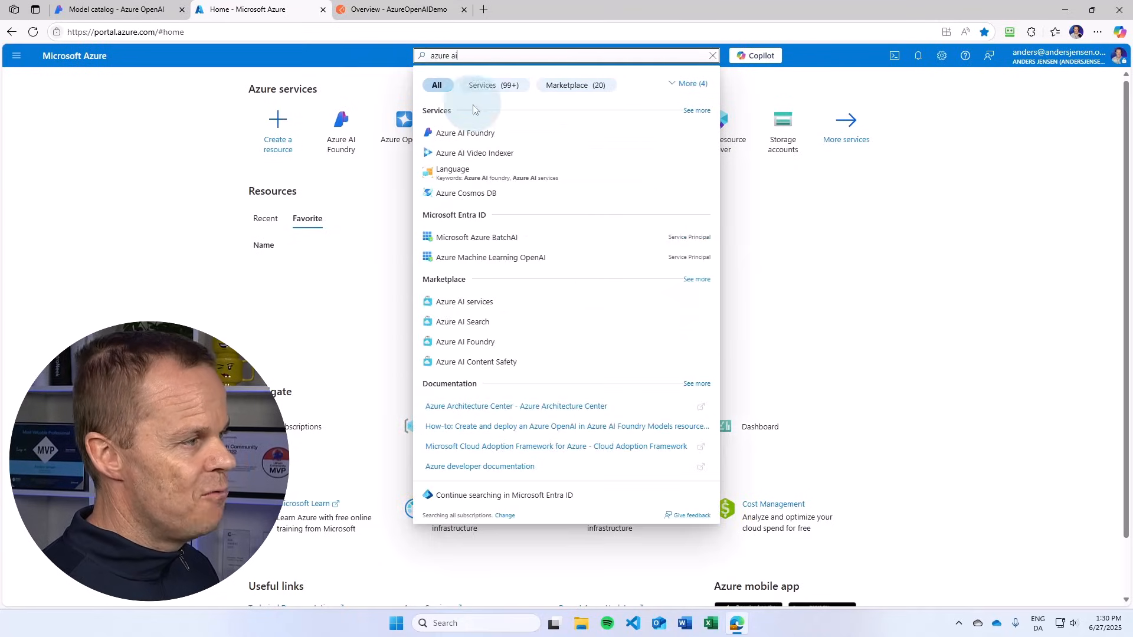
click(471, 132)
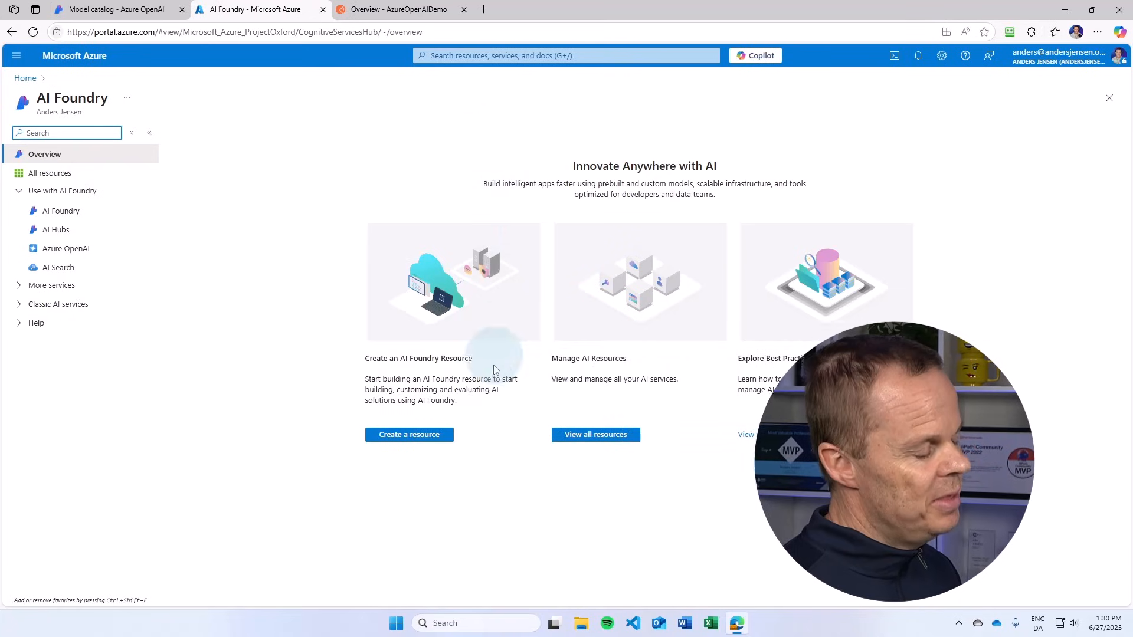
click(423, 437)
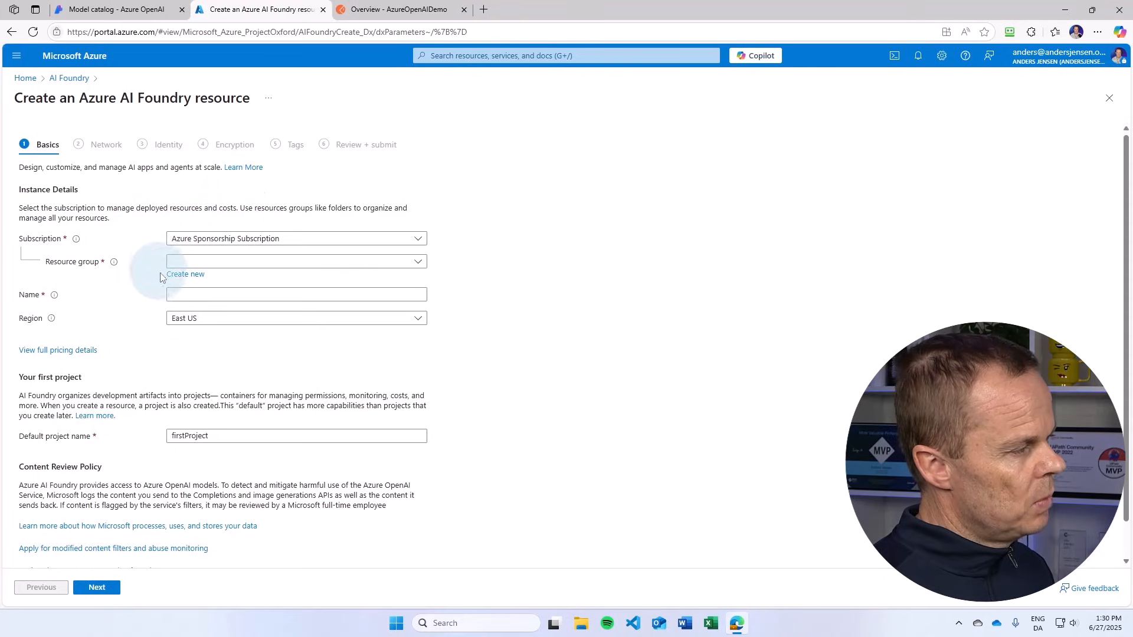
Step: Assign the new AI Foundry resource to resource group 222 and enter a unique resource name starting with "demo" and ending with "Api"
click(264, 270)
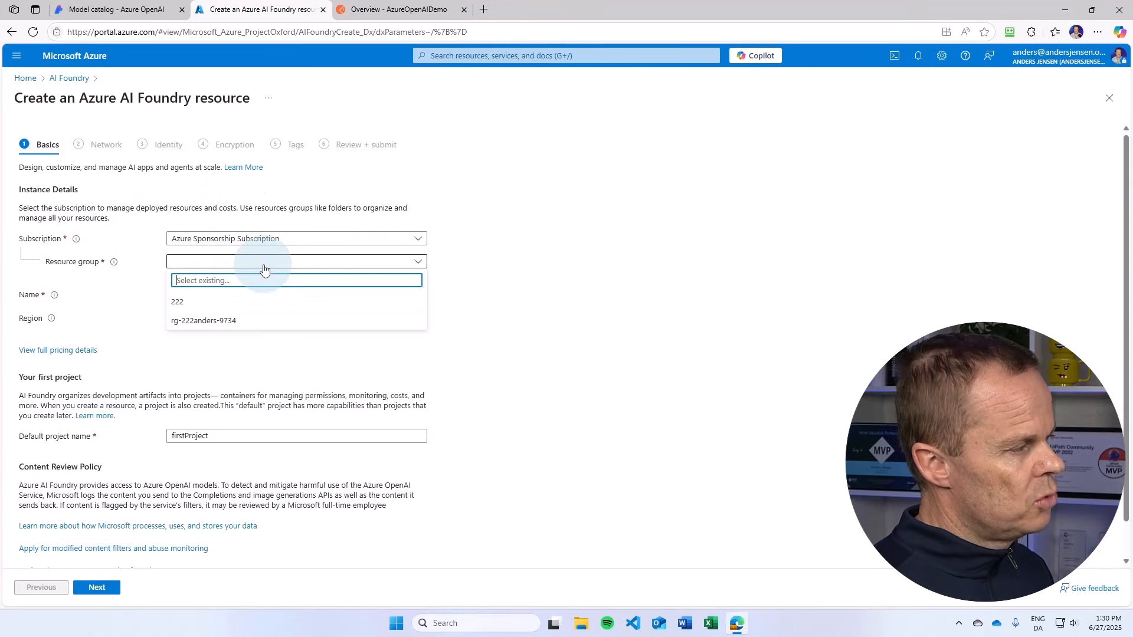
click(230, 307)
click(228, 295)
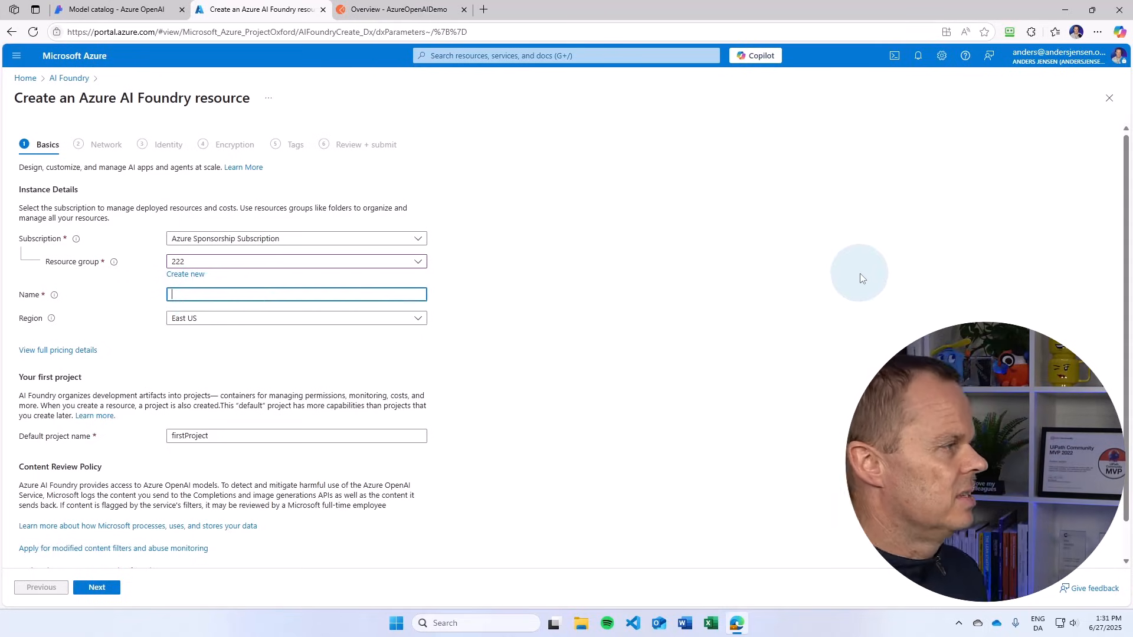
text(demo)
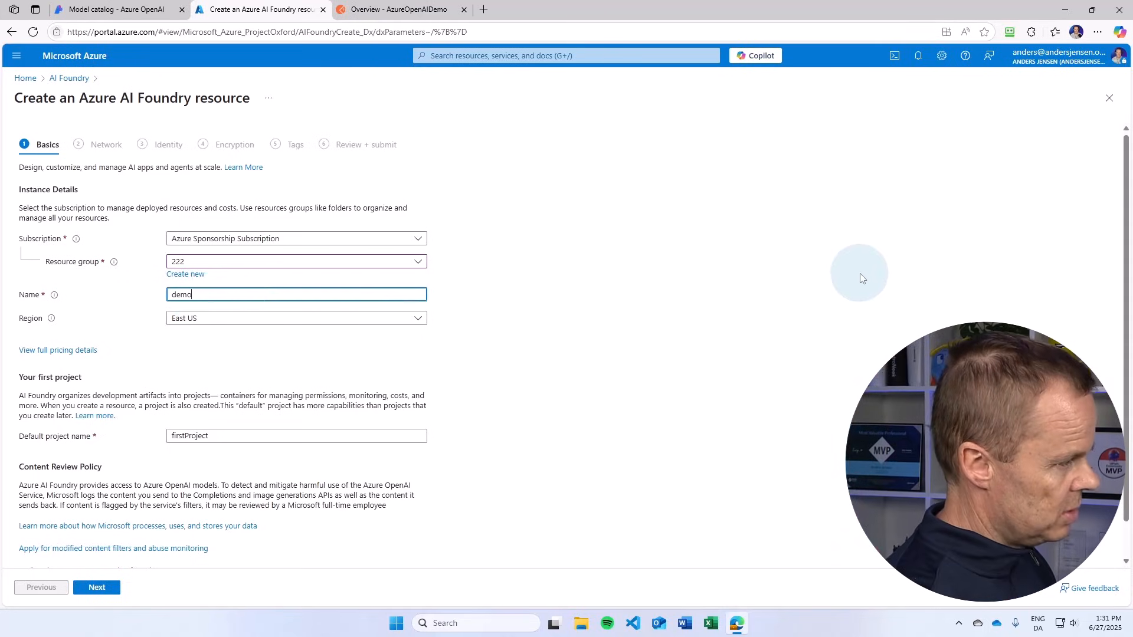
text(Andersjenseno)
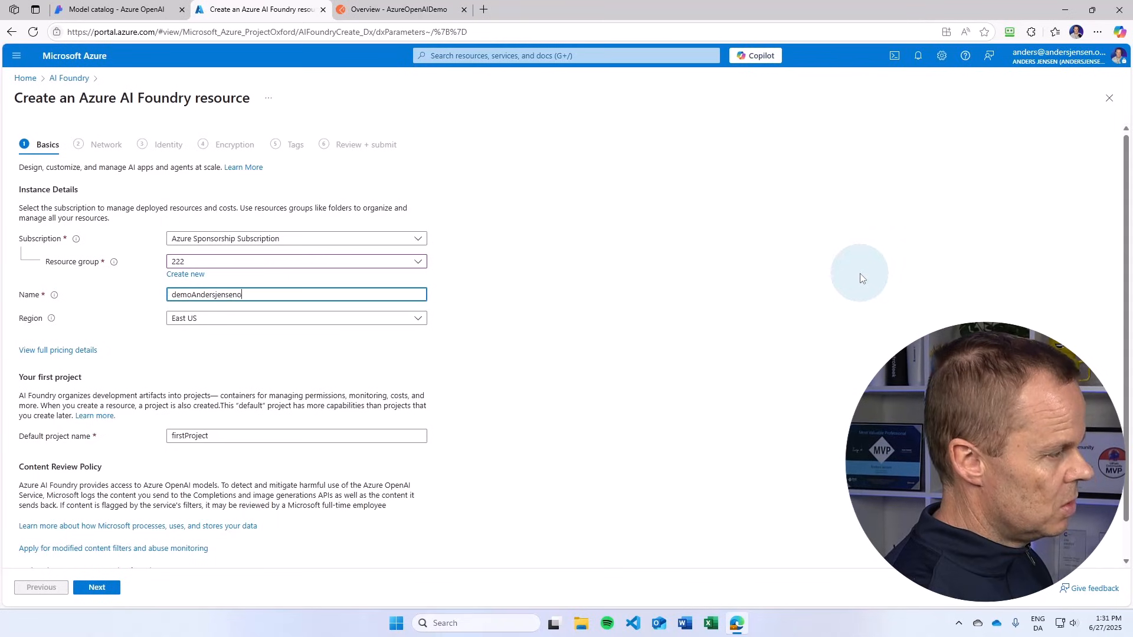
text(rgApi)
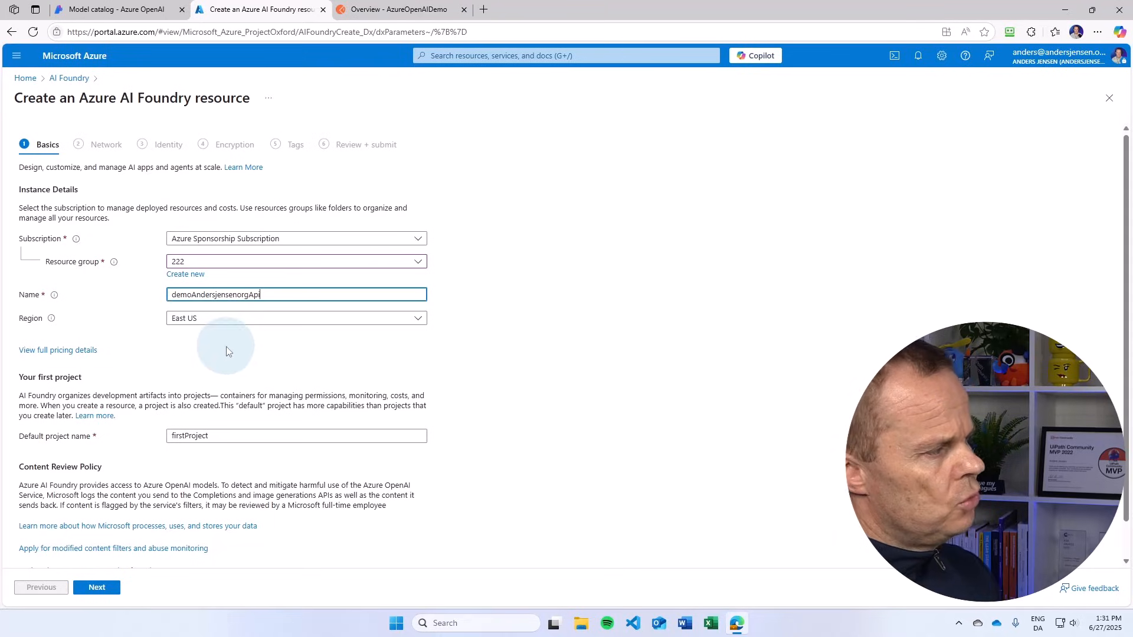
Step: Set the region to West Europe and the default project name to demoVideoApi, and continue to the network settings
click(212, 320)
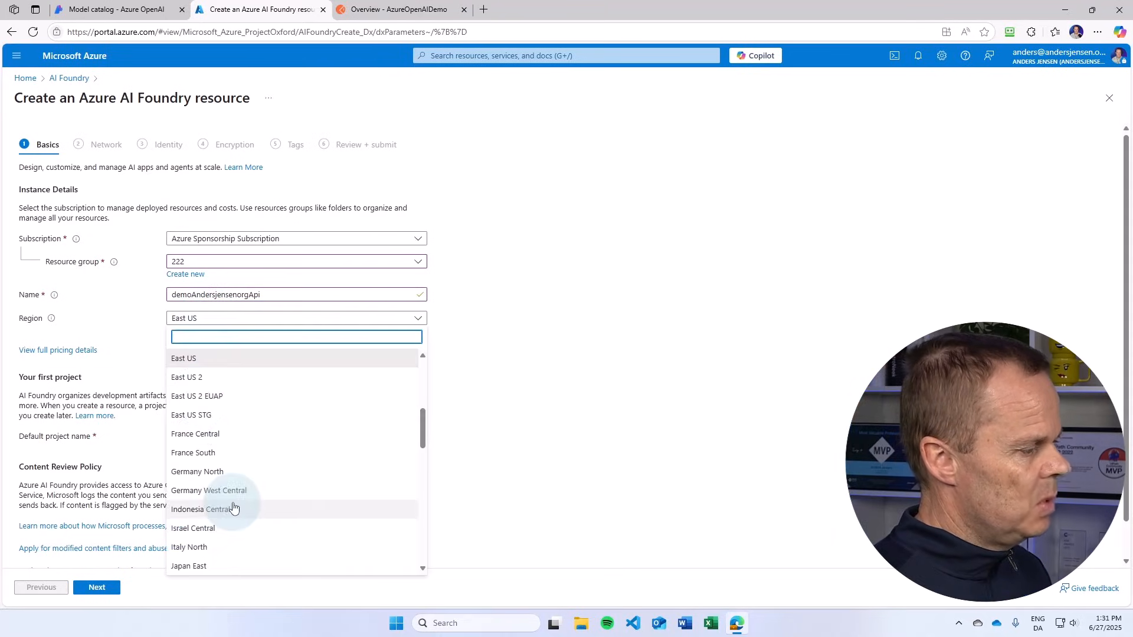
scroll(232, 506, down, 5)
scroll(234, 507, down, 5)
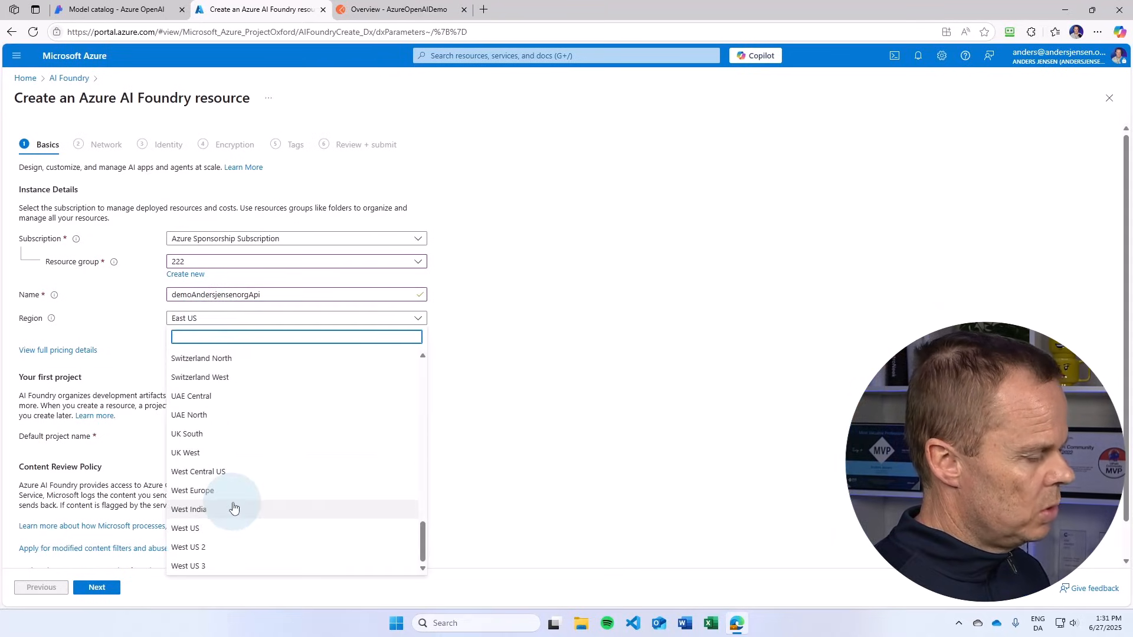
click(234, 491)
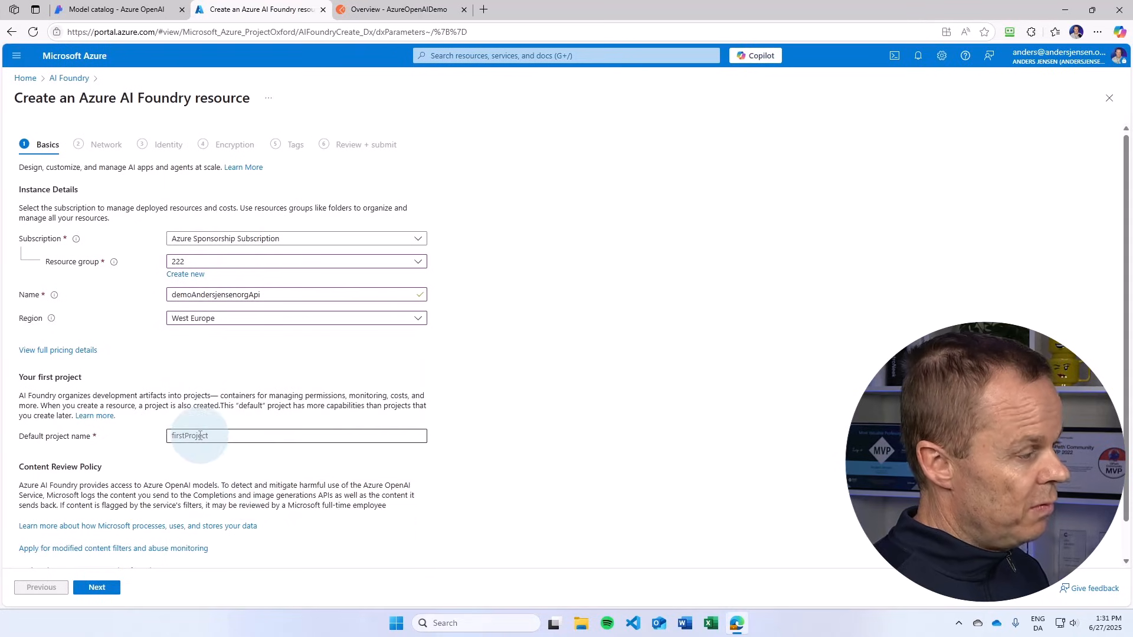
drag(222, 436, 154, 435)
text(demo)
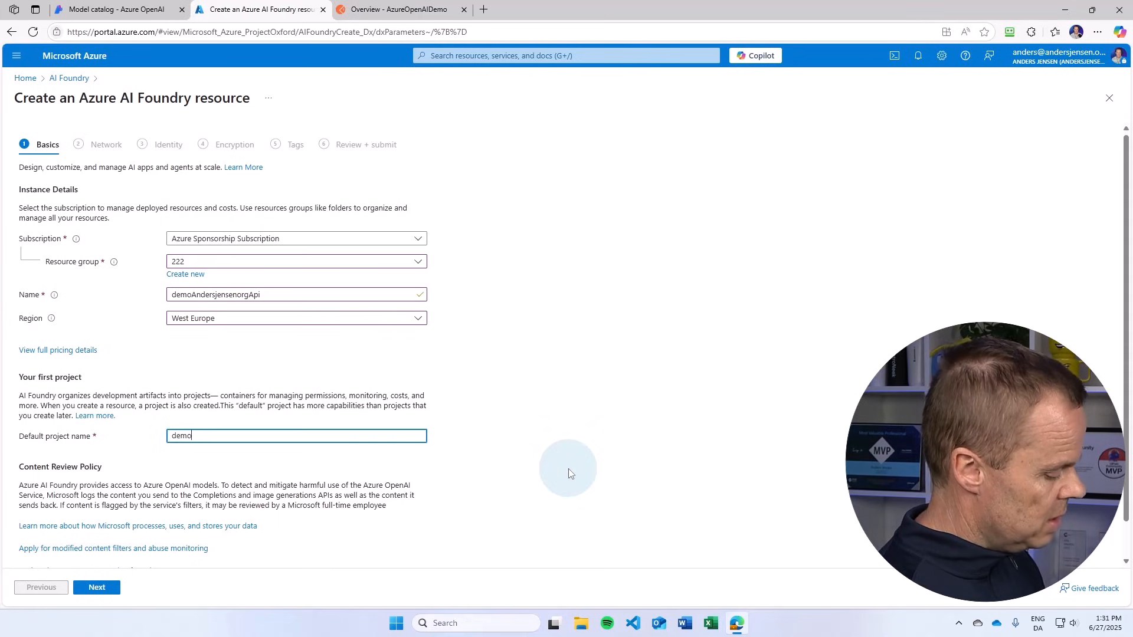
text(VideoApi)
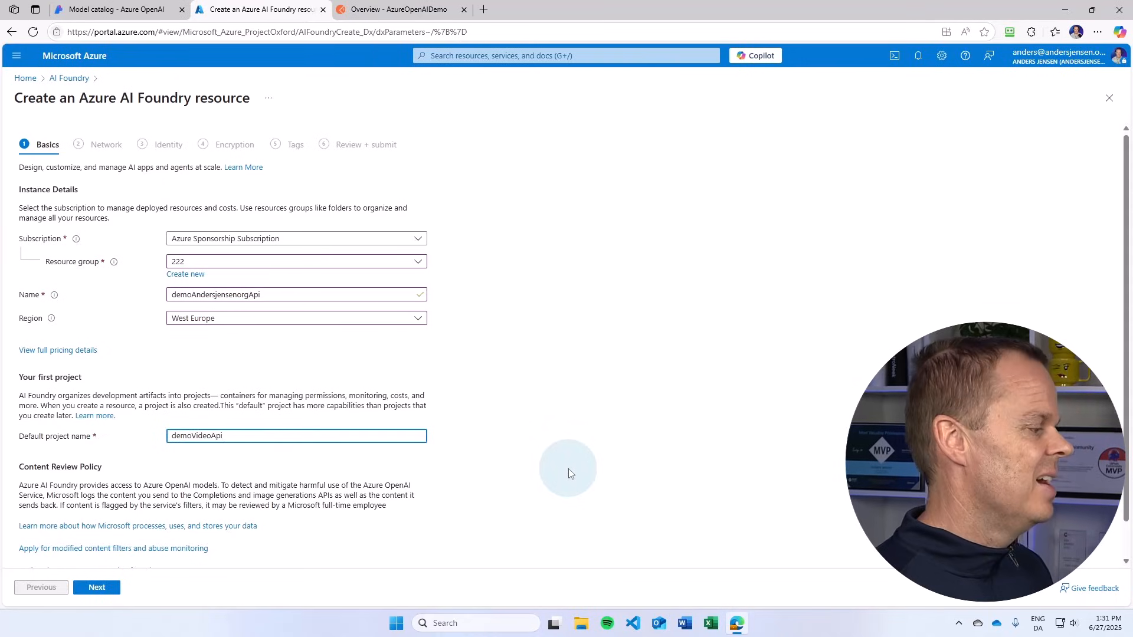
click(94, 588)
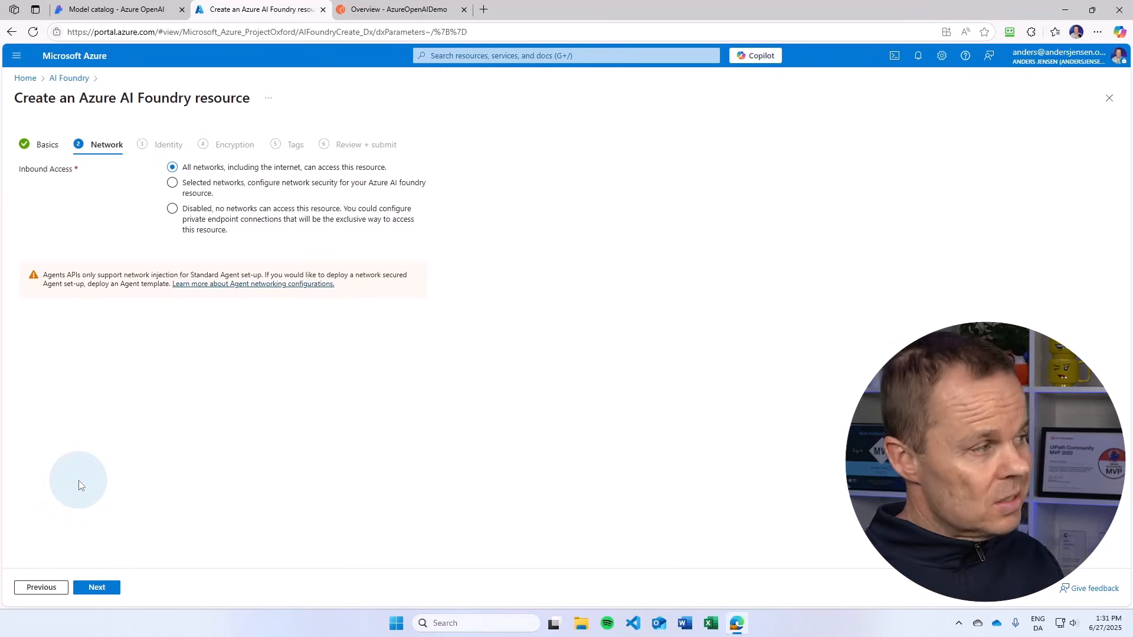
Step: Keep the default network, identity, encryption and tag settings, and create the AI Foundry resource
click(117, 592)
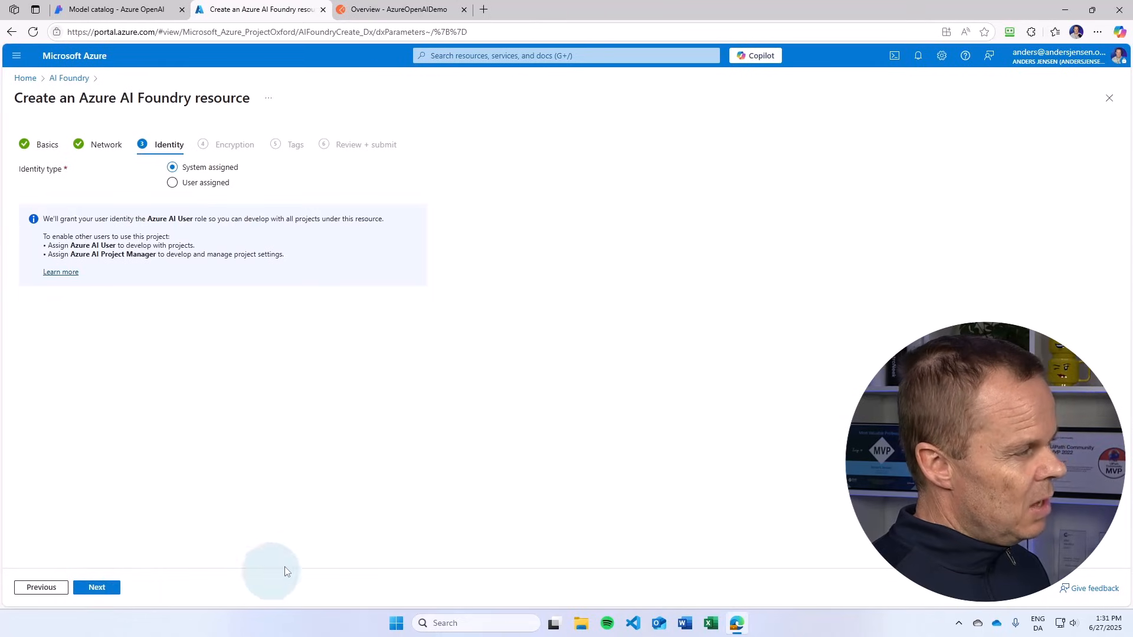
click(114, 594)
click(113, 596)
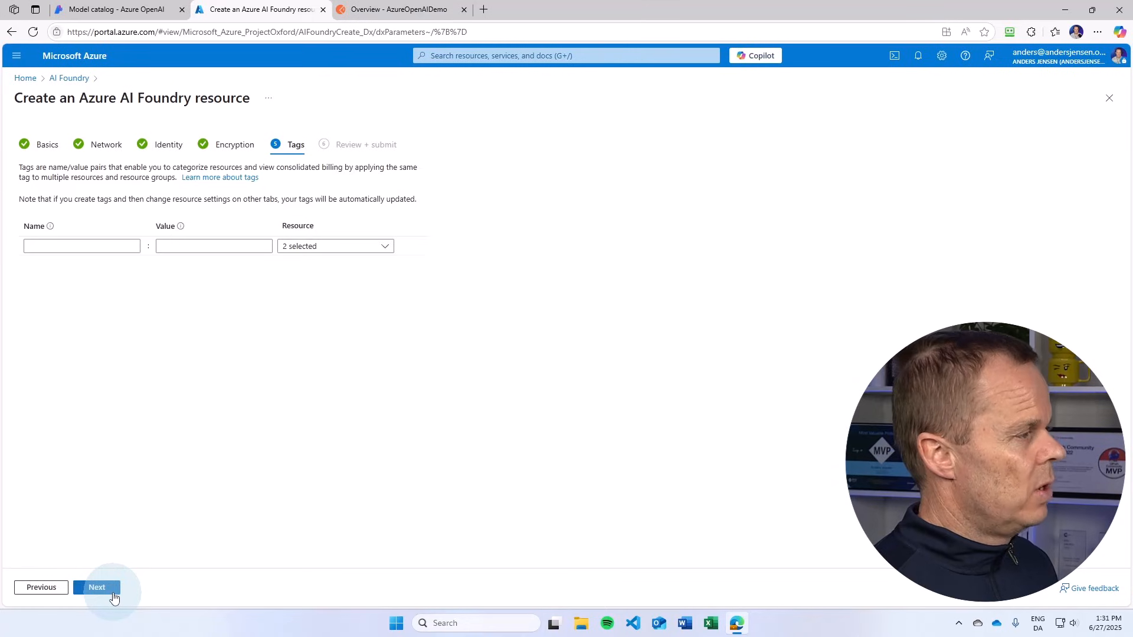
click(114, 595)
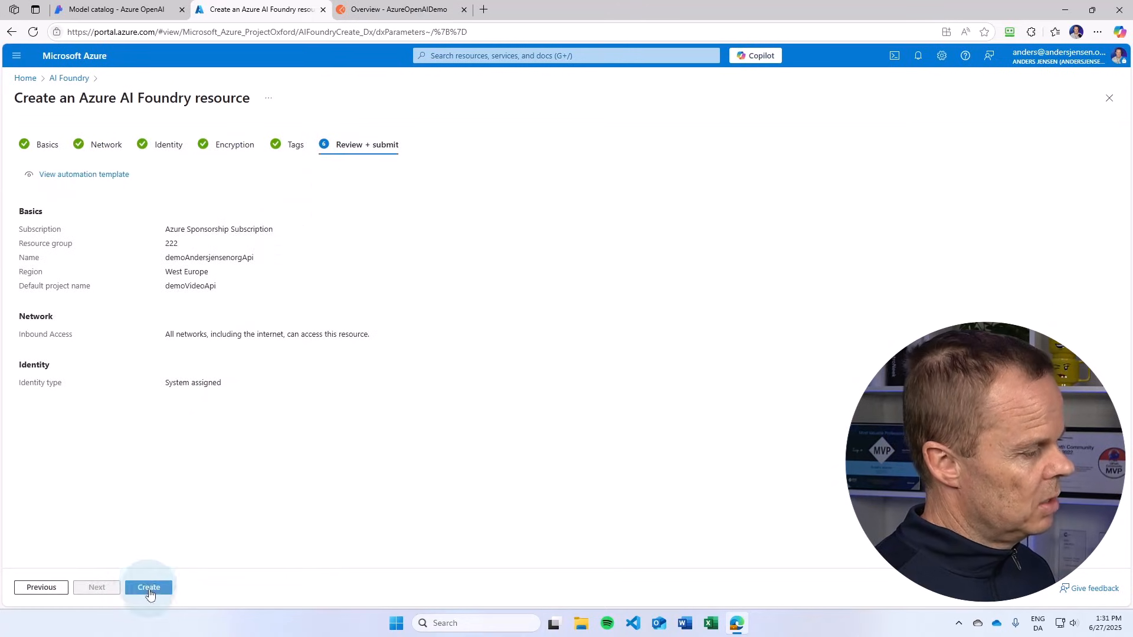
click(150, 588)
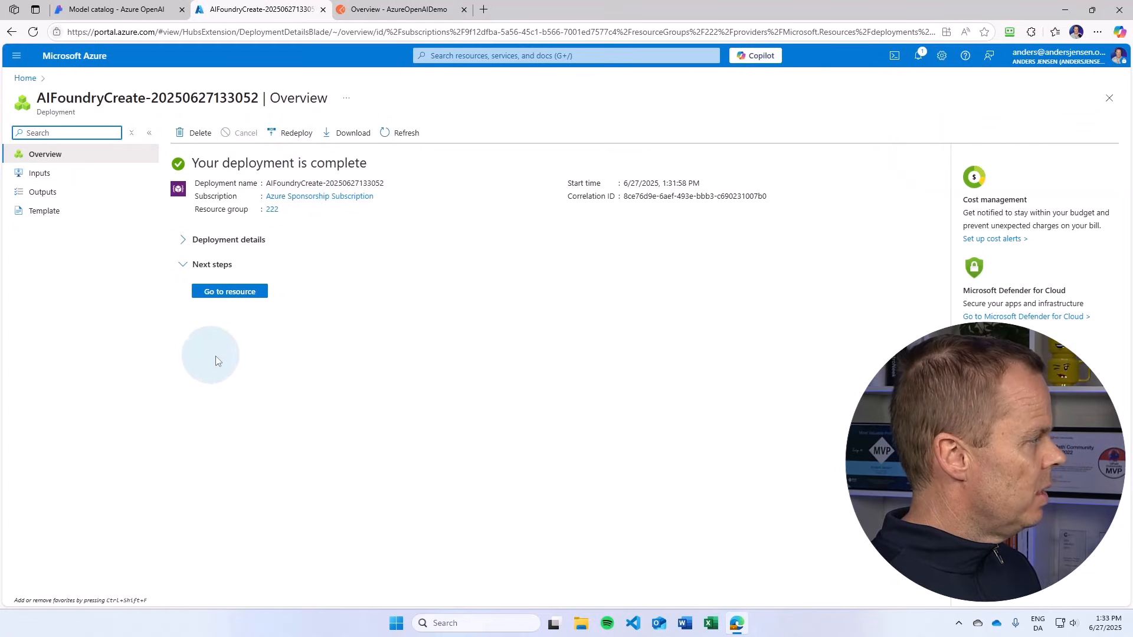
Step: Open the deployed resource and launch its project in the Azure AI Foundry portal
click(242, 292)
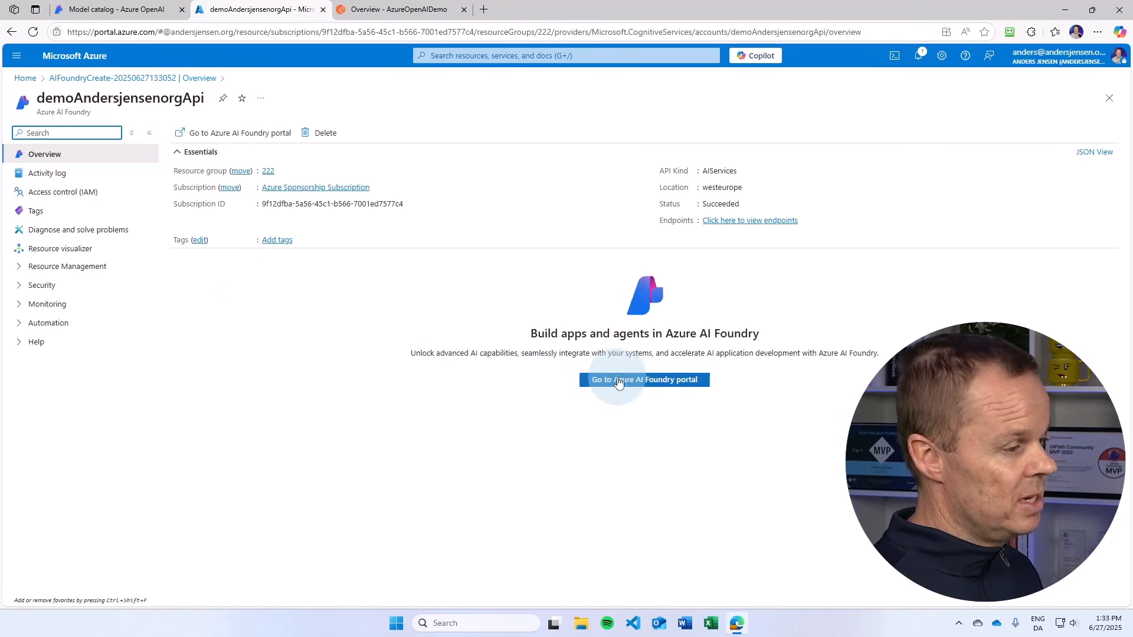
click(682, 380)
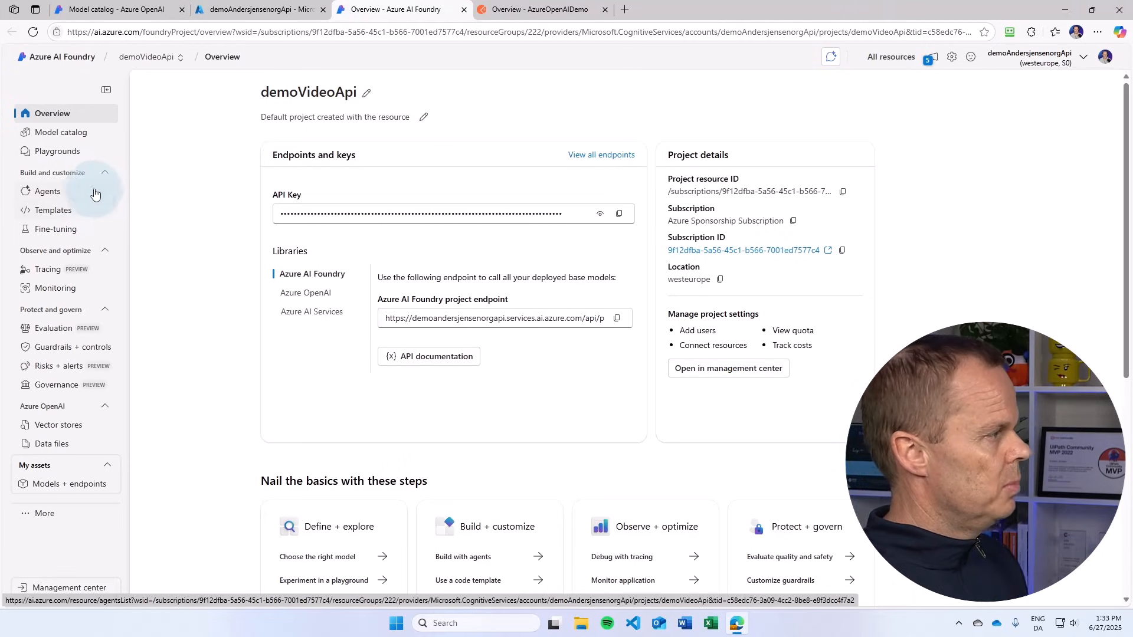
Step: Look at the model catalog and review the project overview with its endpoints, keys and getting-started sections
click(74, 140)
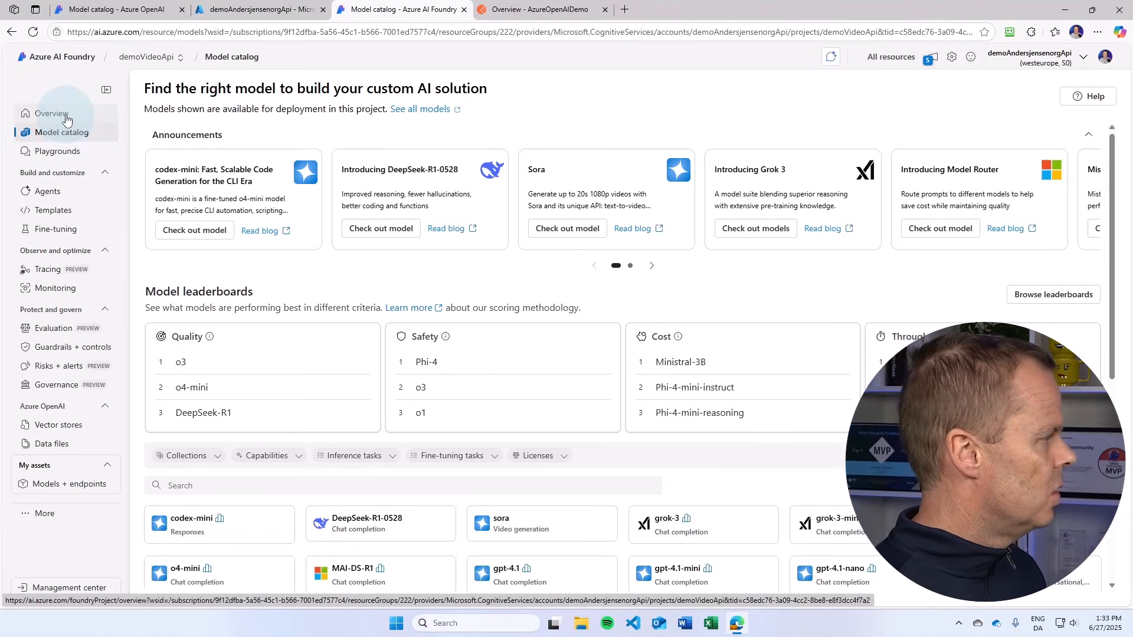
click(66, 120)
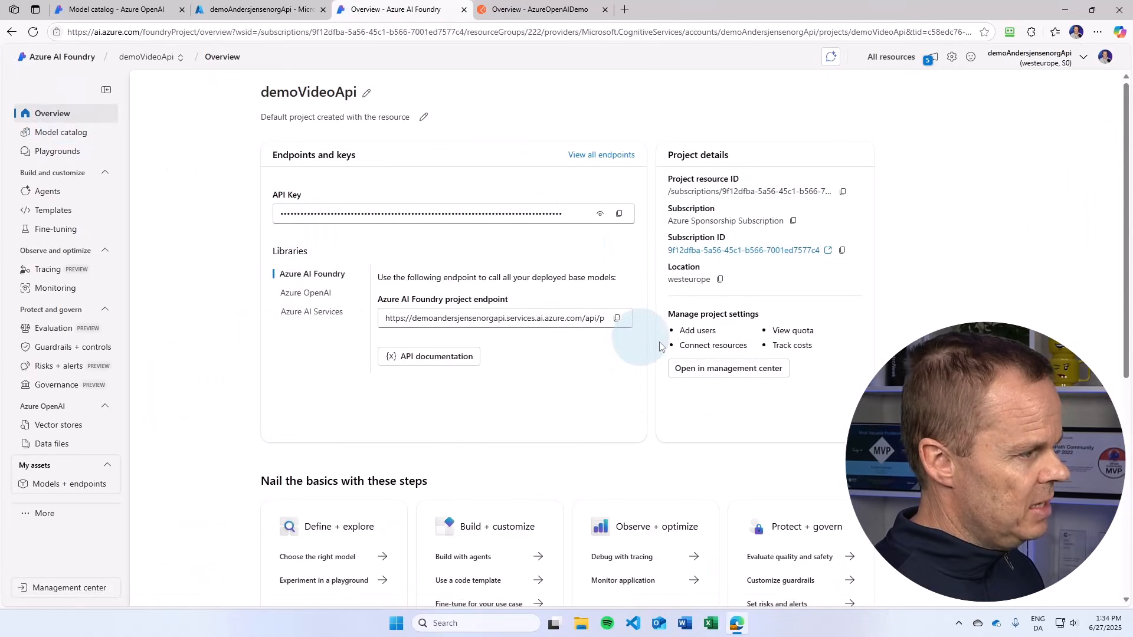
scroll(690, 377, down, 3)
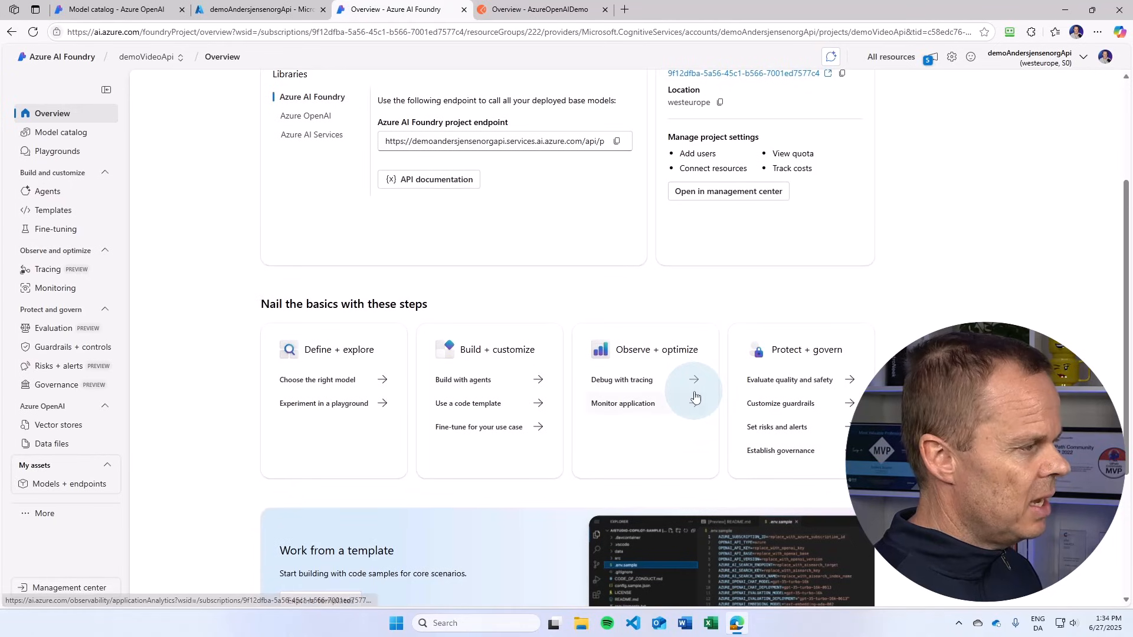
scroll(695, 397, down, 3)
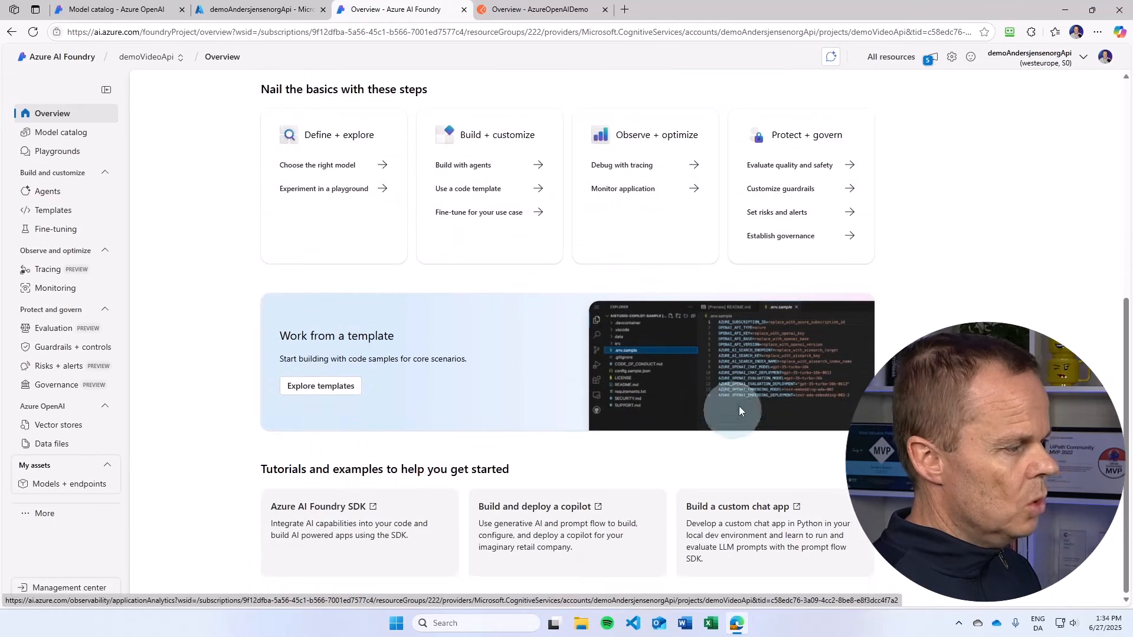
scroll(481, 511, up, 6)
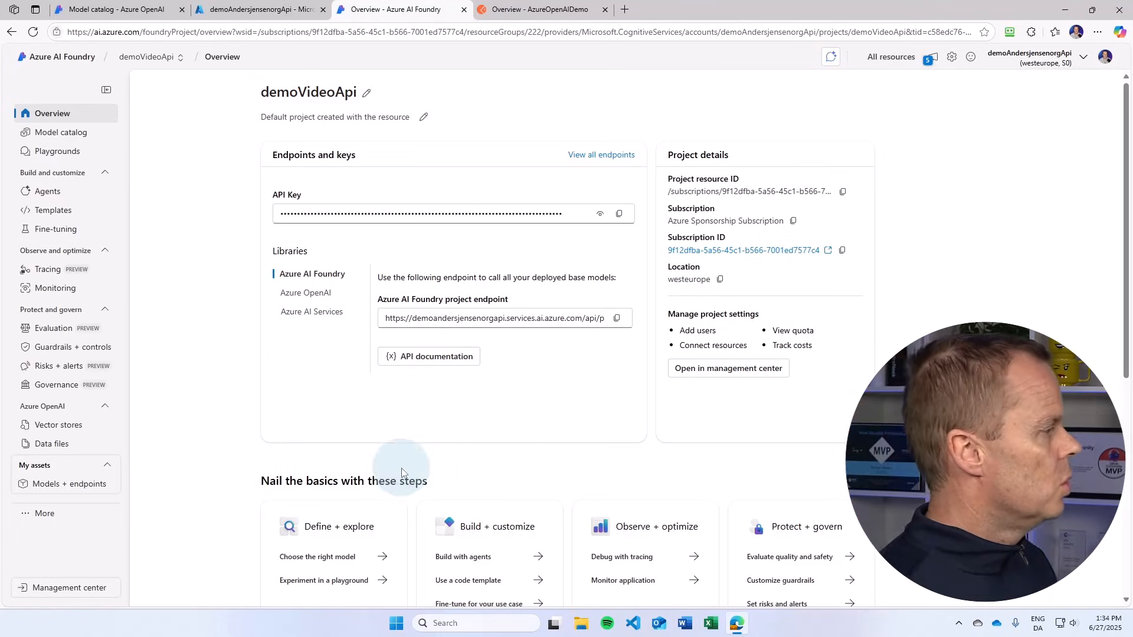
Step: View the DeepSeek-R1-0528 model's details from the model catalog and return to the list of models
click(63, 135)
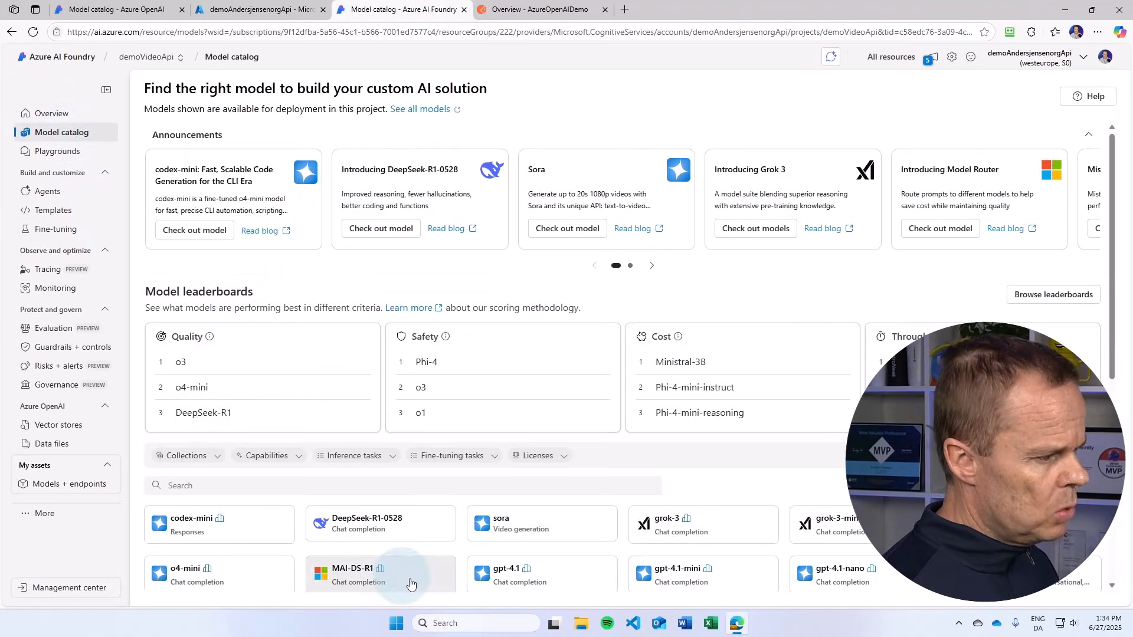
scroll(745, 521, down, 3)
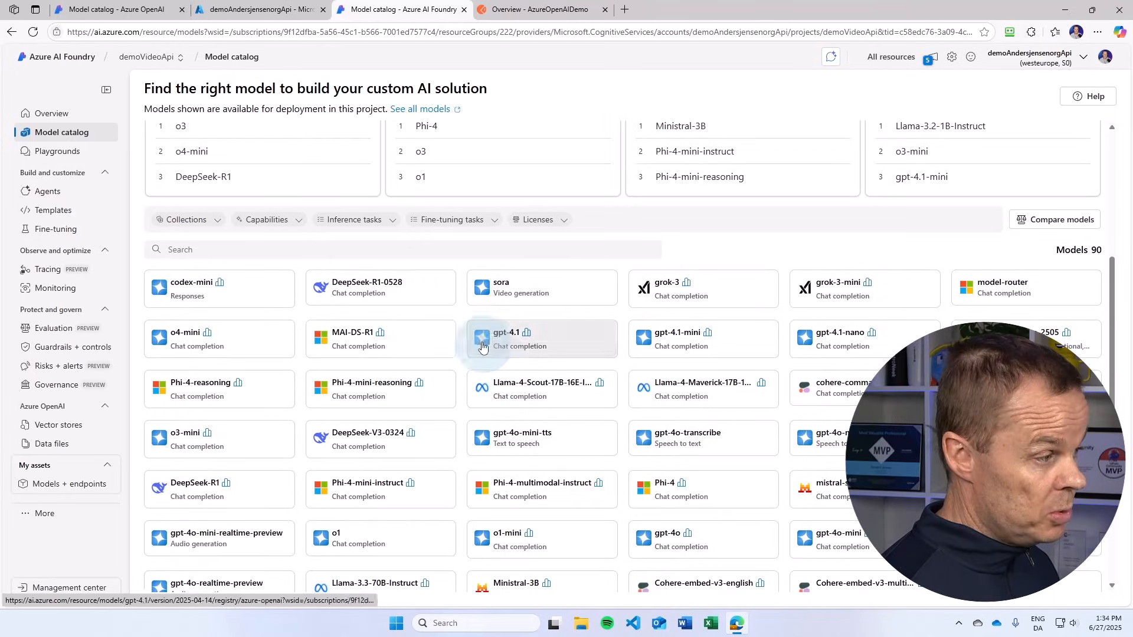
click(377, 288)
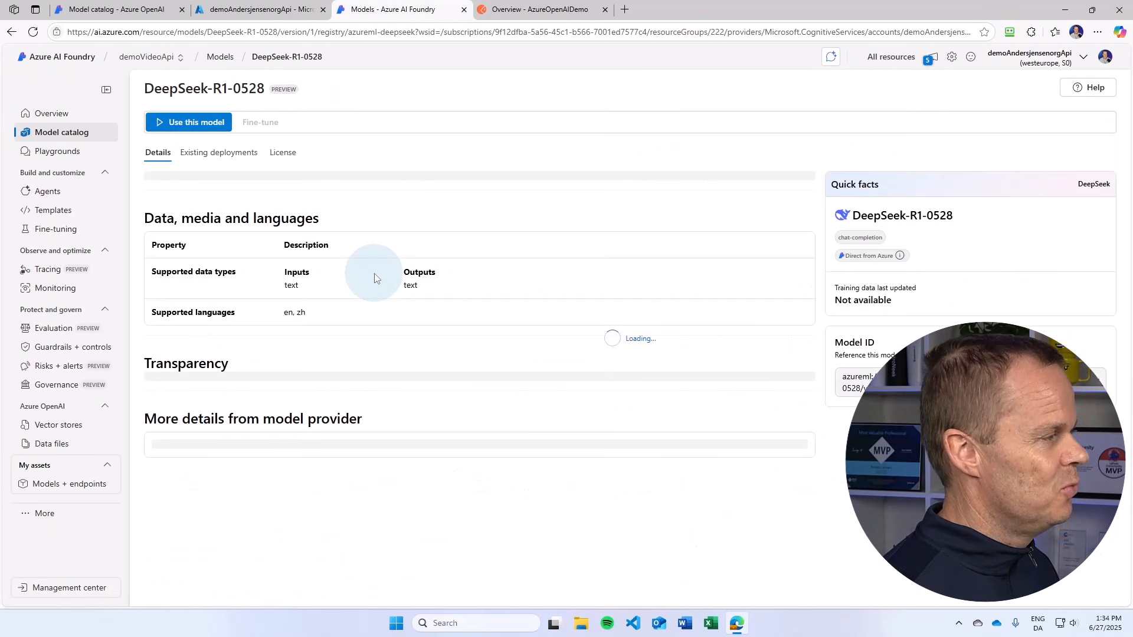
click(212, 116)
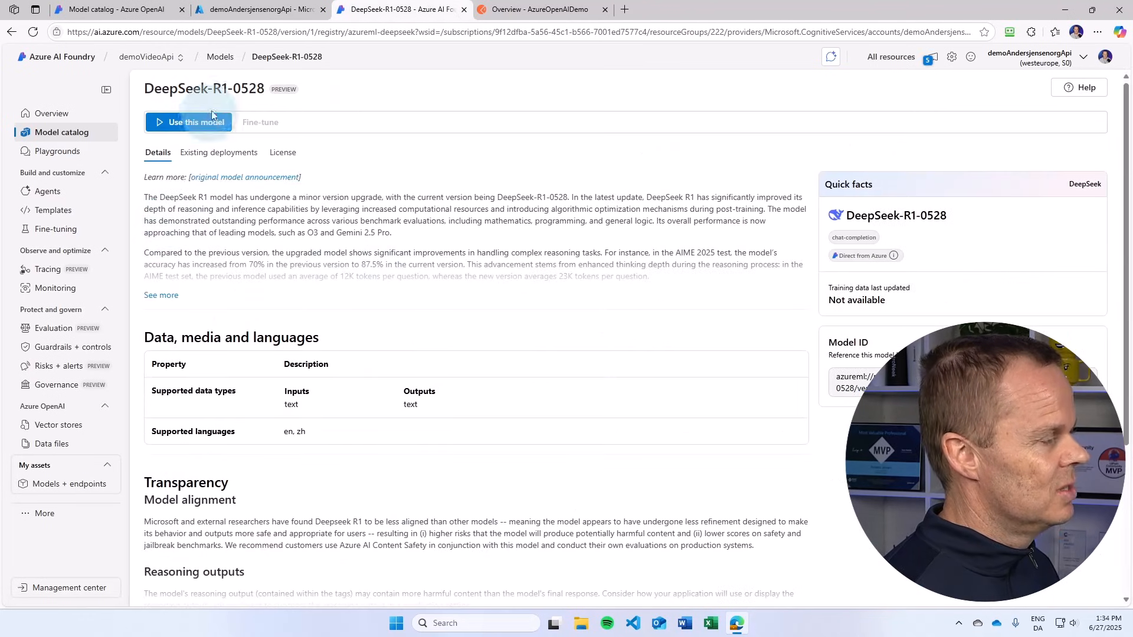
click(220, 57)
Step: Open the gpt-4o model from the catalog and start its deployment with the deployment name demogpt-4o
scroll(619, 502, down, 3)
scroll(633, 558, down, 2)
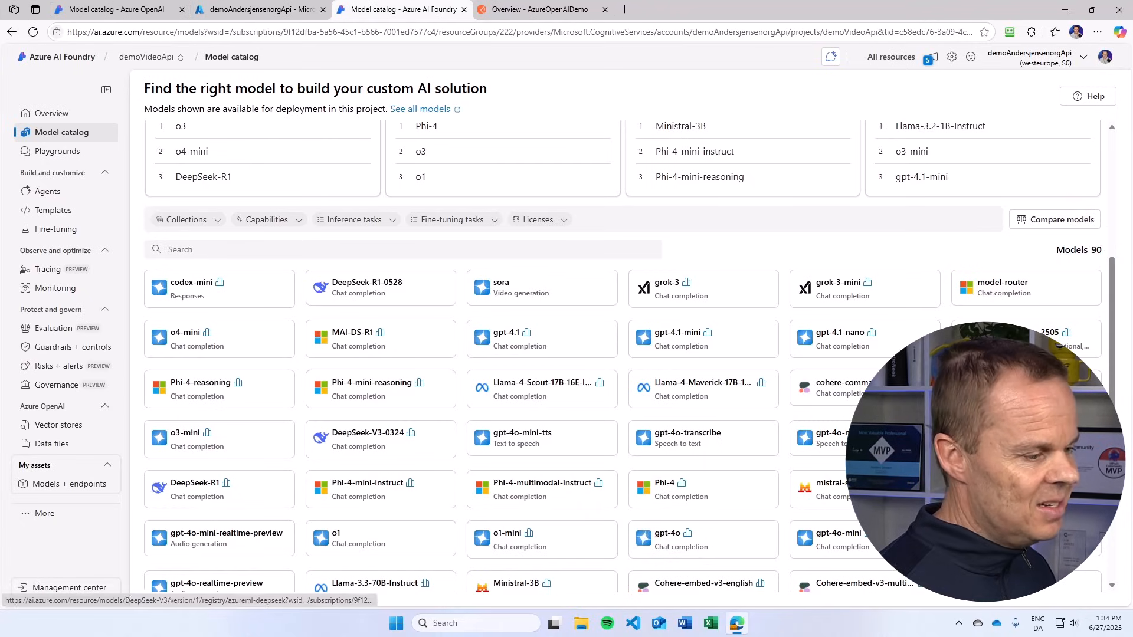
click(698, 545)
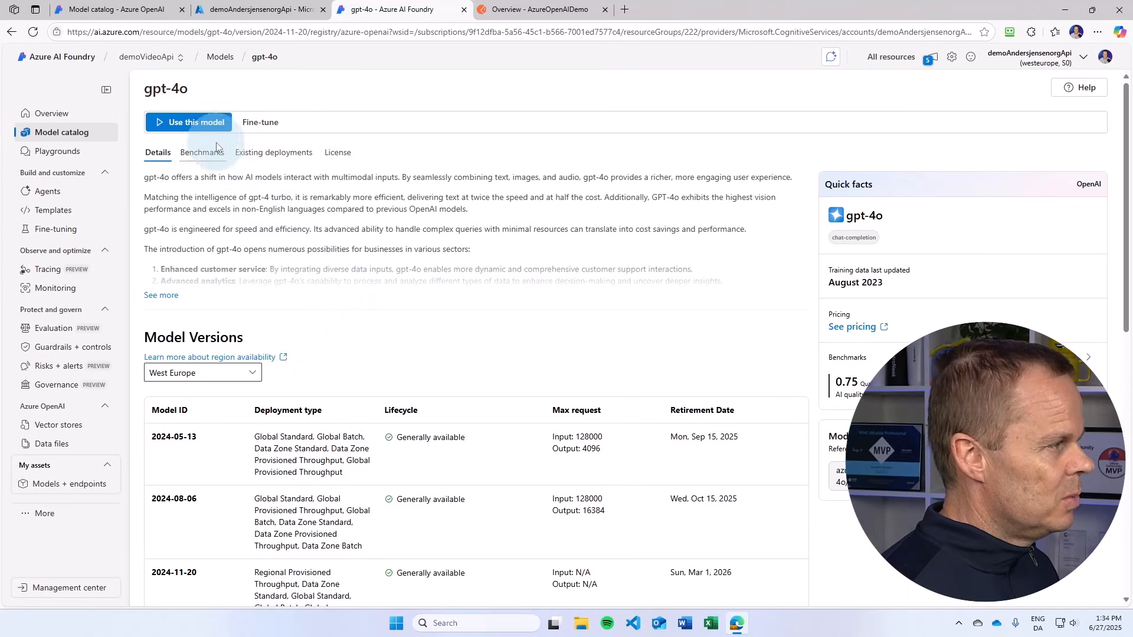
click(199, 126)
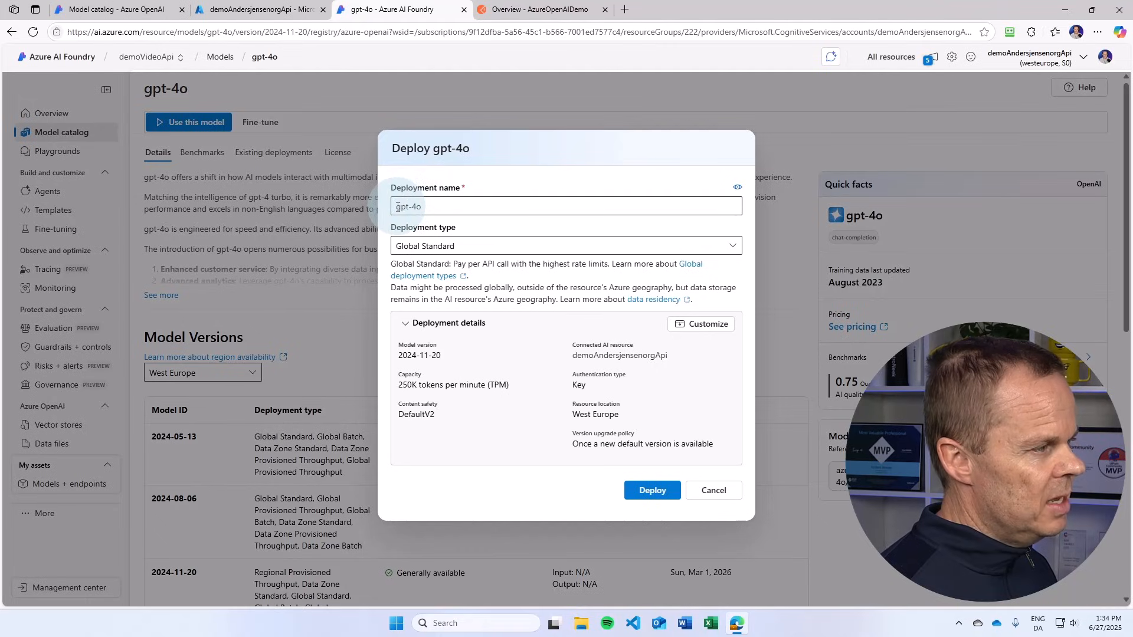
click(413, 204)
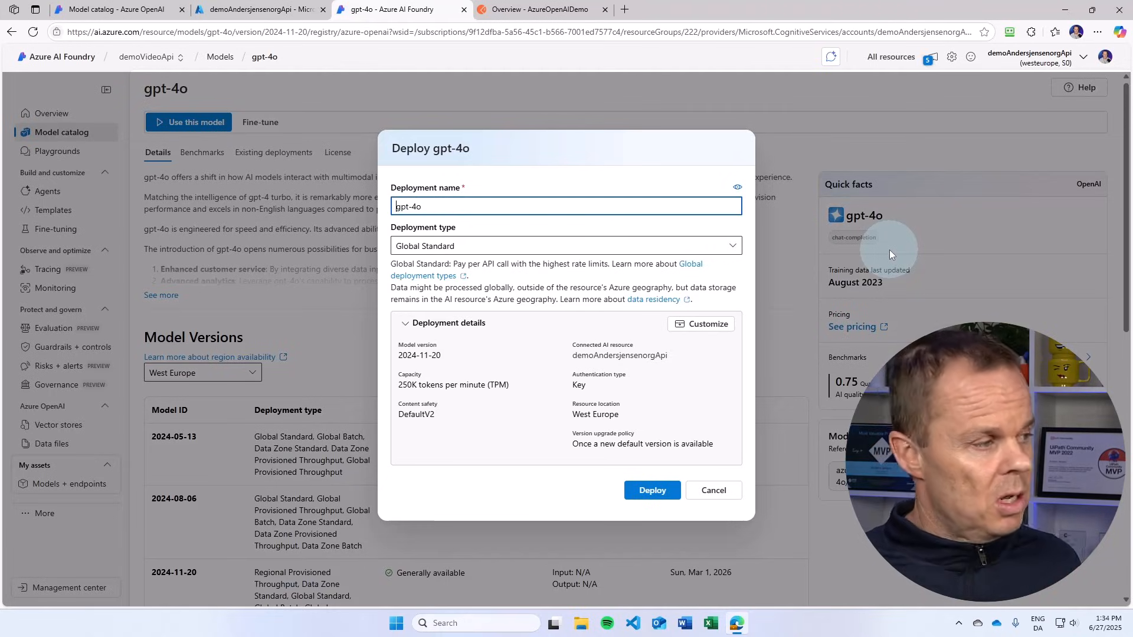
text(demo)
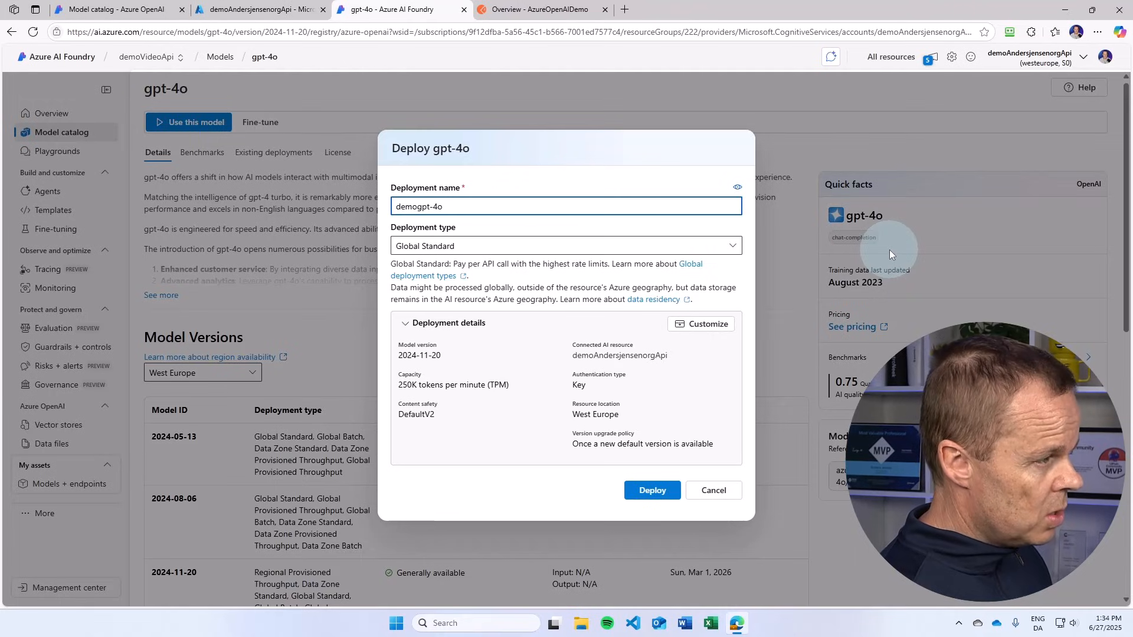
text(Video-)
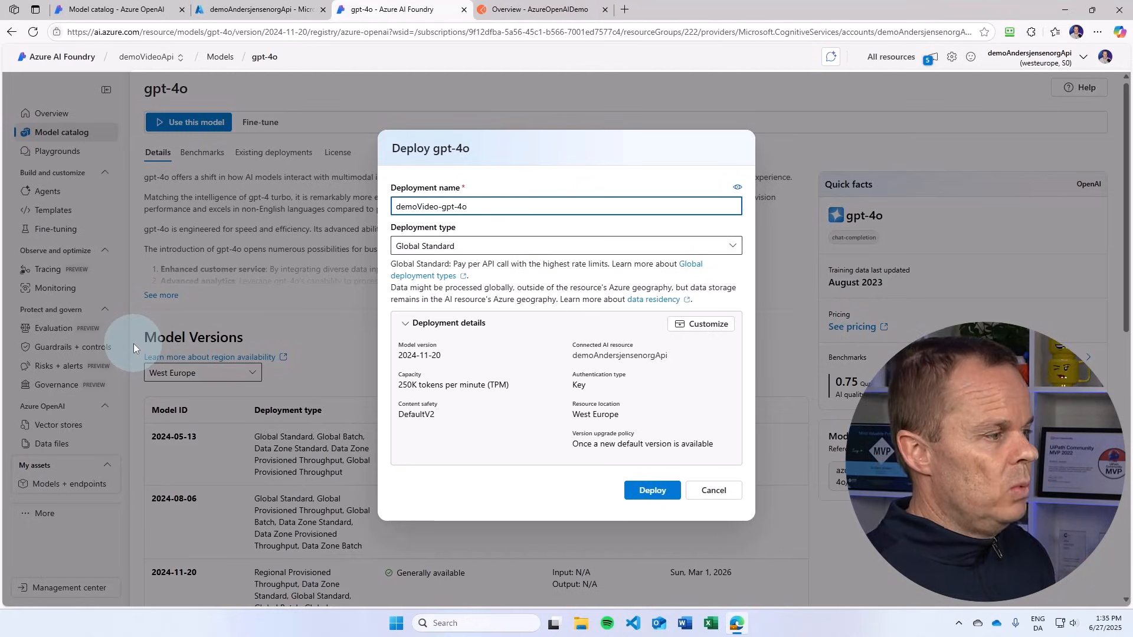
Step: Set the deployment name to demoVideo-gpt-4o, expand the deployment details and deploy the gpt-4o model
click(714, 335)
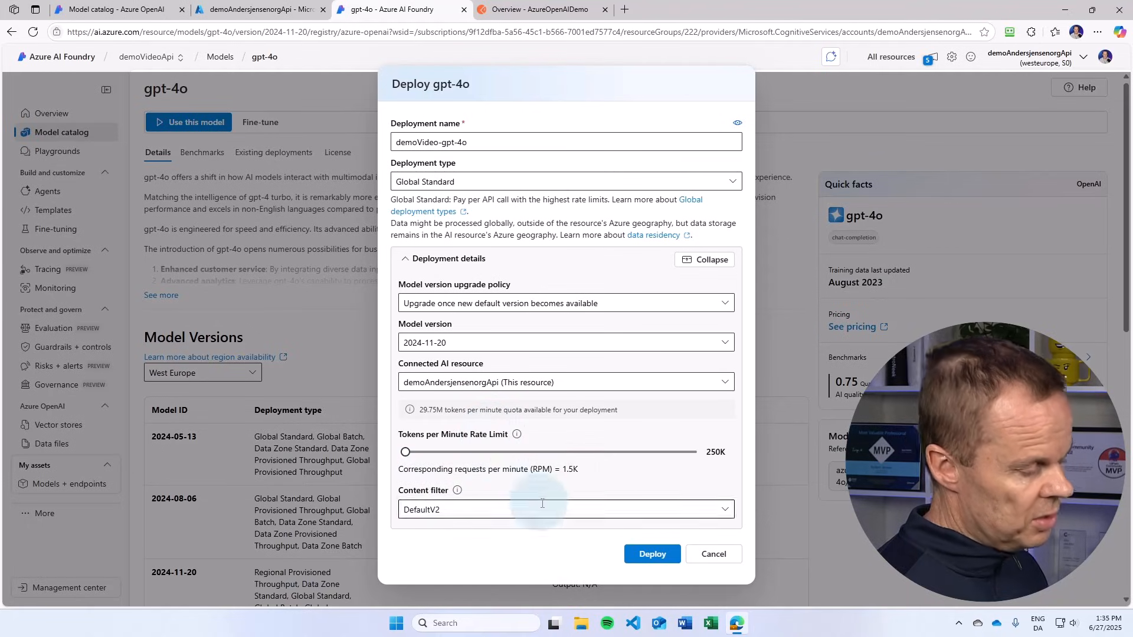
click(649, 555)
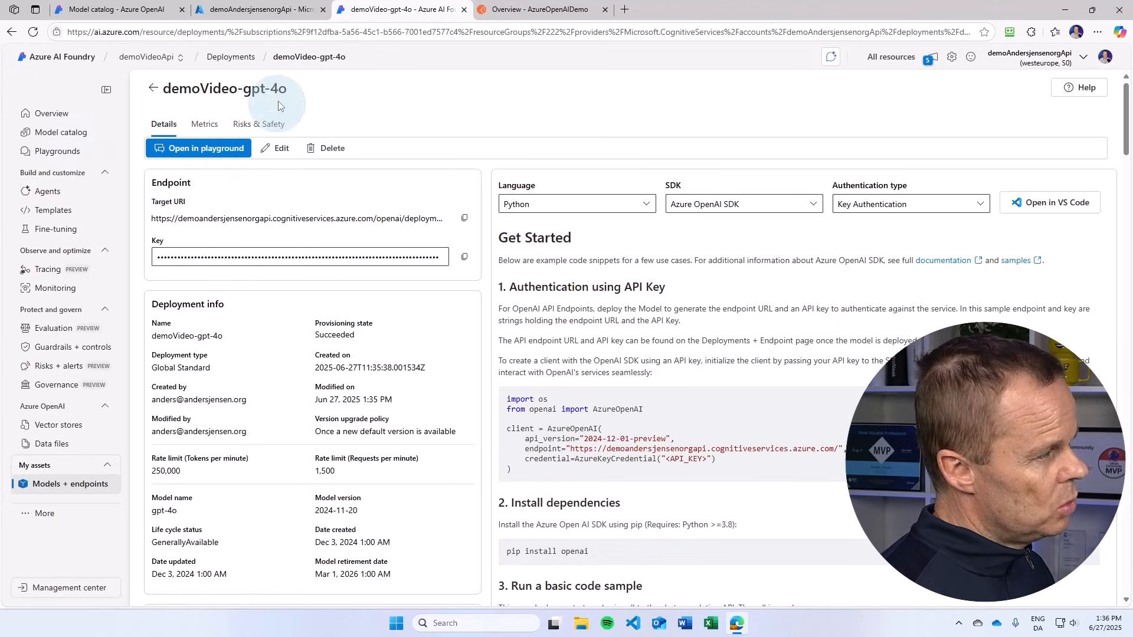
Step: Open the deployment in the chat playground and apply the model instructions "You are a helpful AI assistant that answers in a polite and funny way"
click(218, 150)
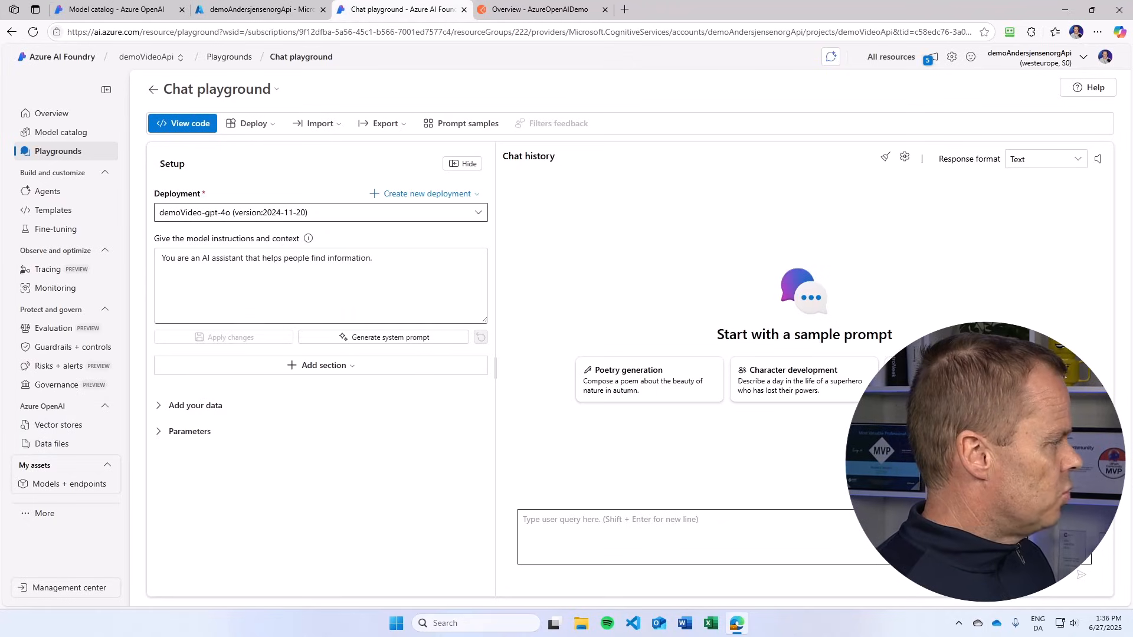
click(400, 265)
key(ctrl+a)
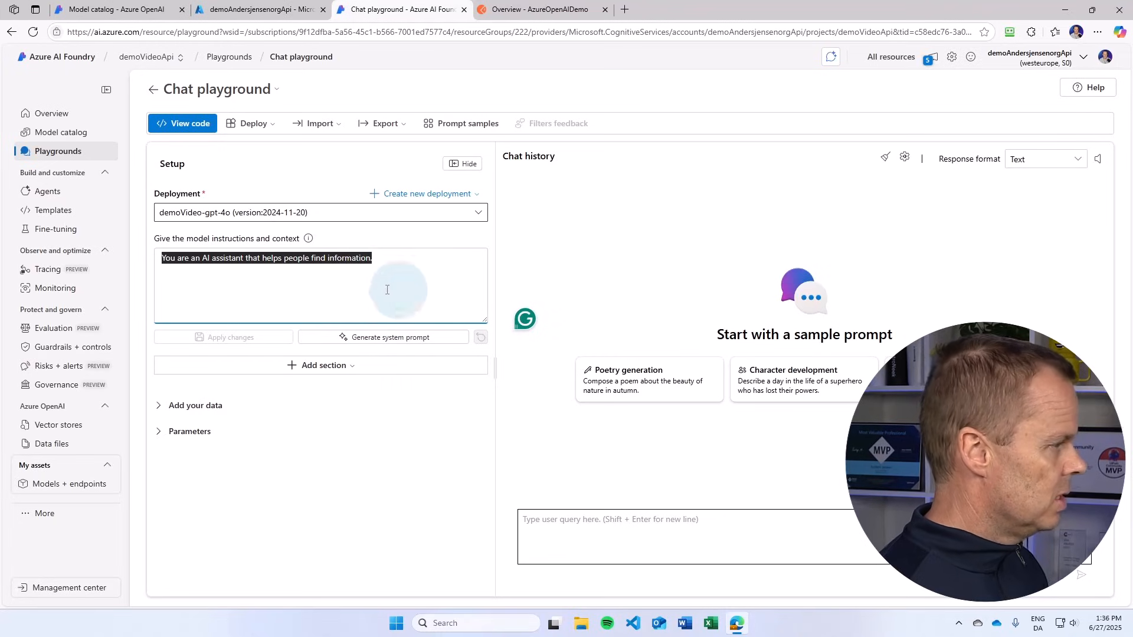
text(Y)
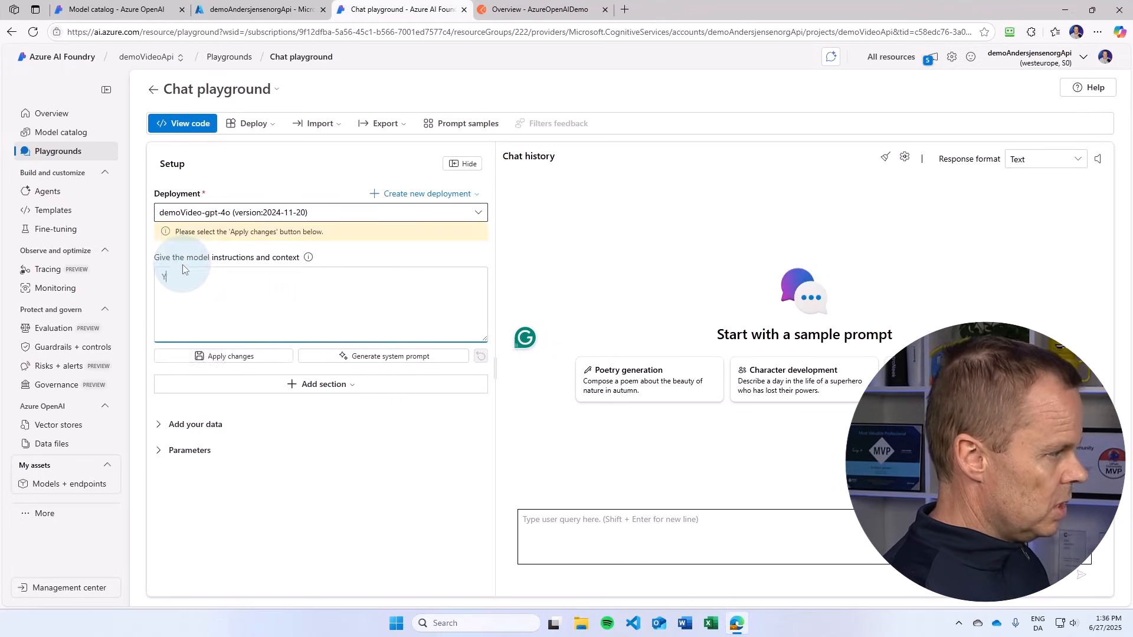
text(ou are a help)
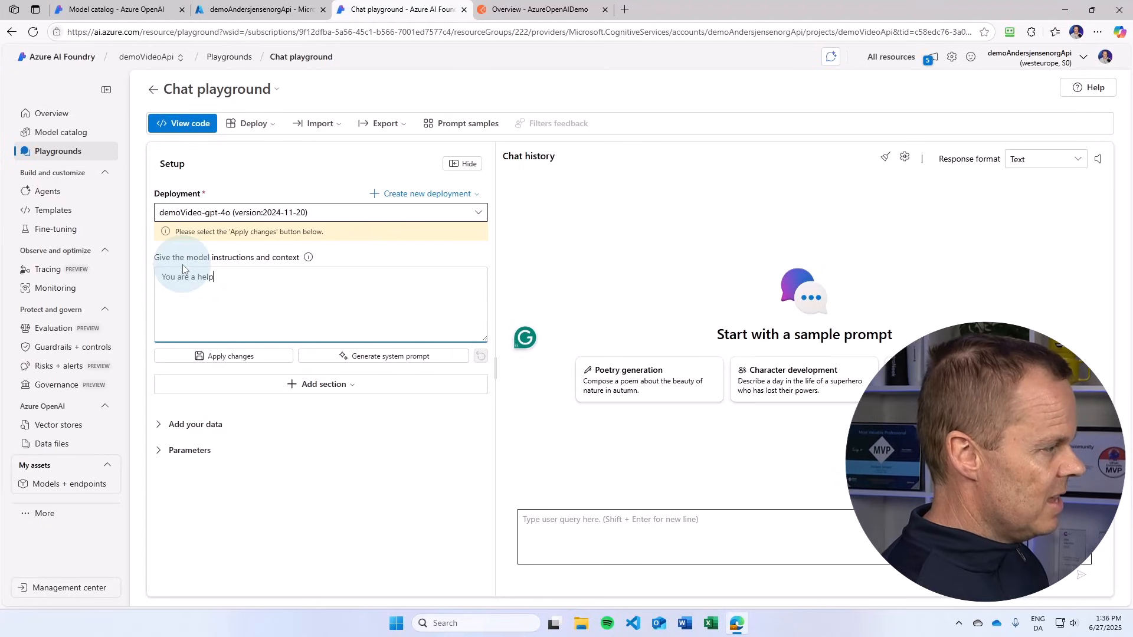
text(ful AI as)
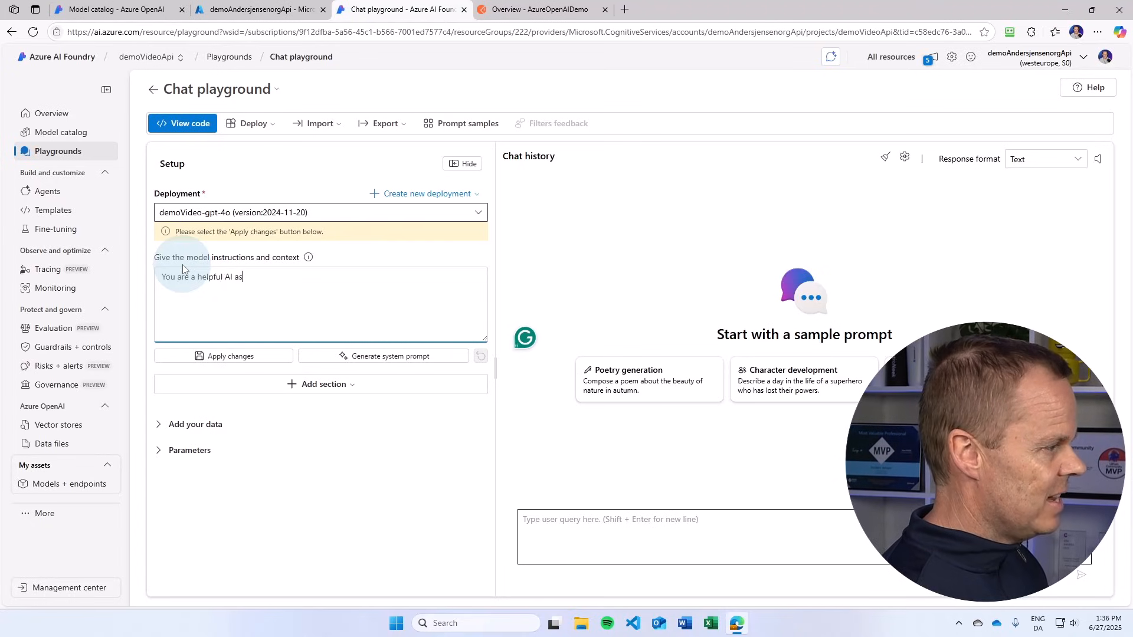
text(sistant tha)
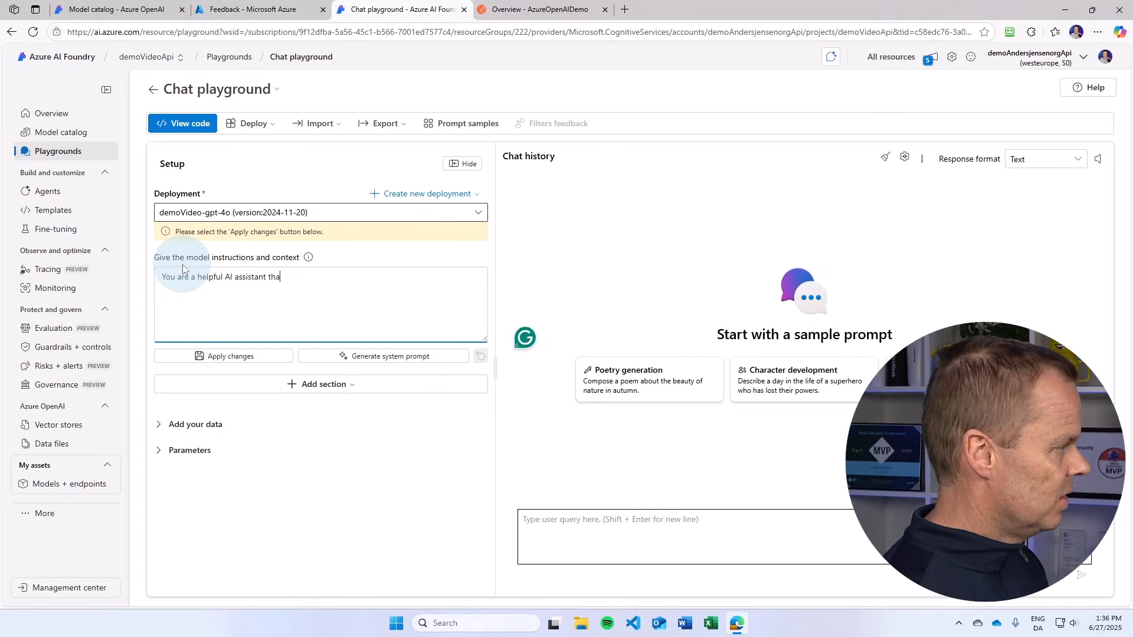
text(t answers in a p)
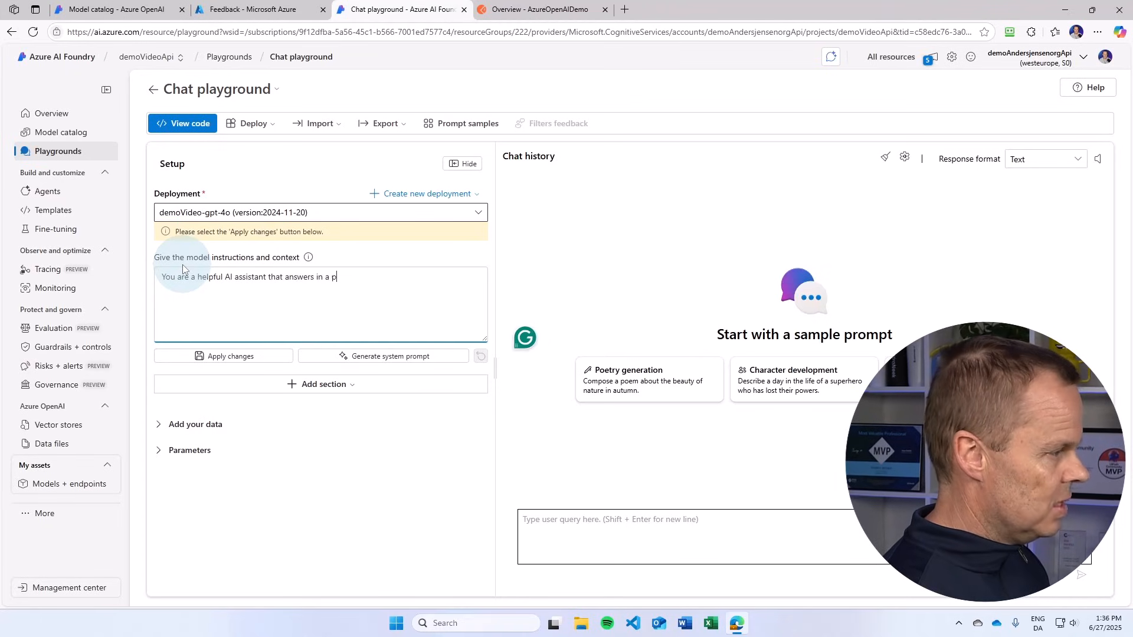
text(olite and)
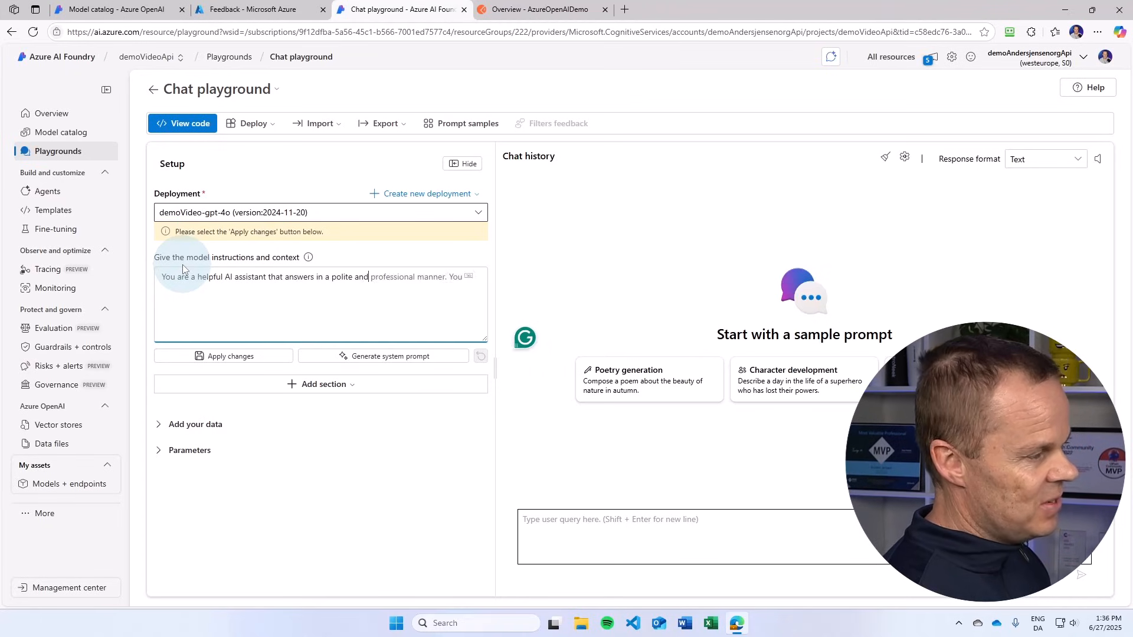
text( funny way)
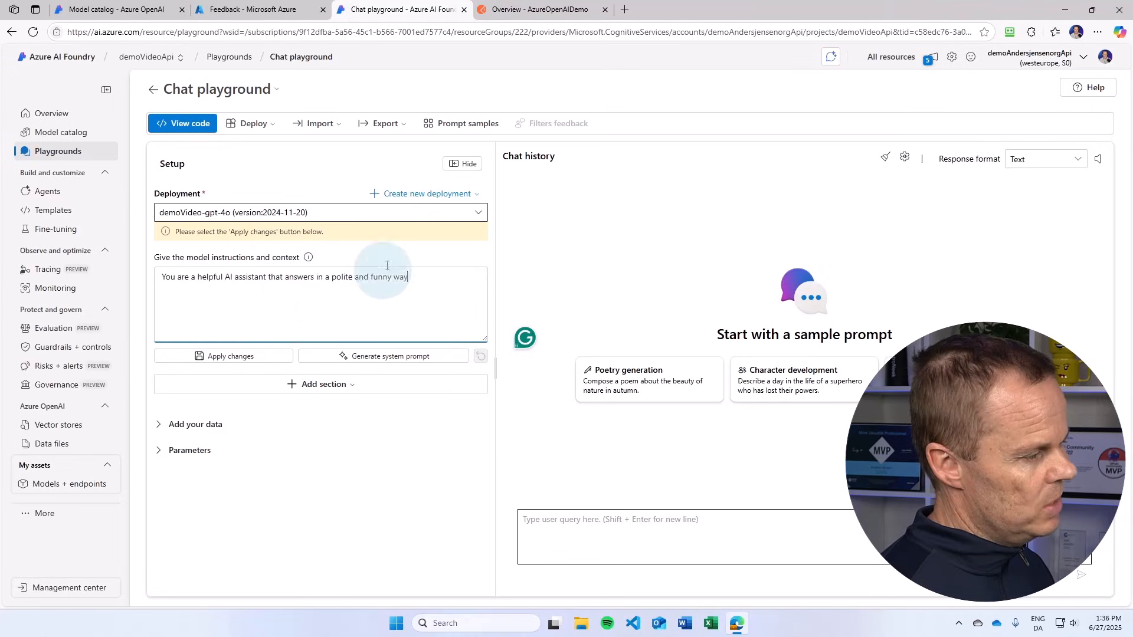
click(266, 357)
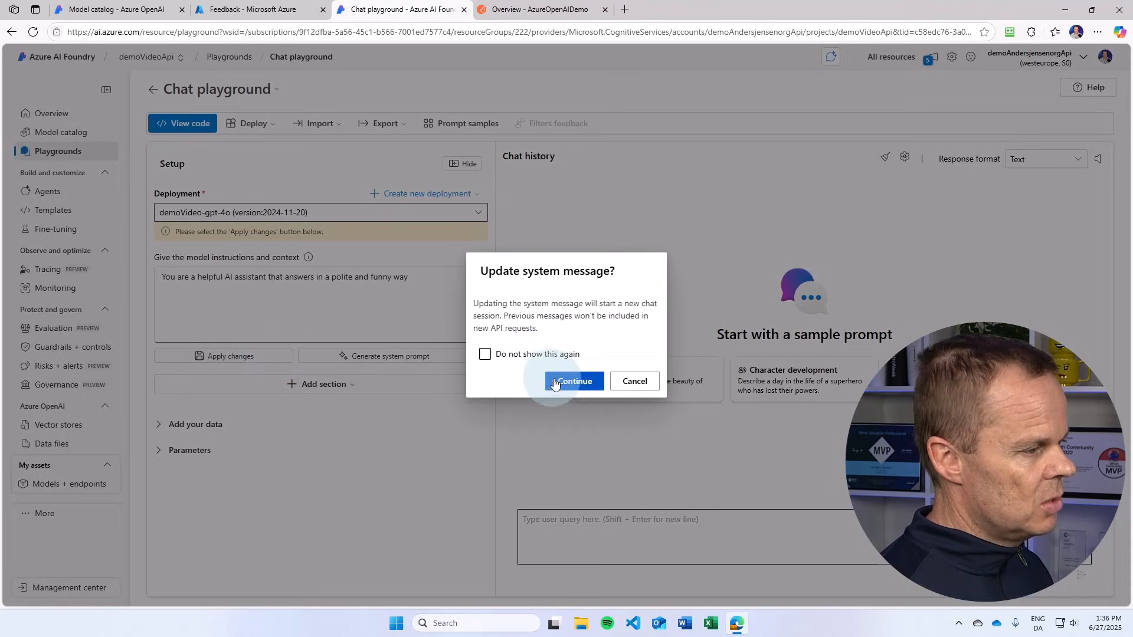
click(564, 381)
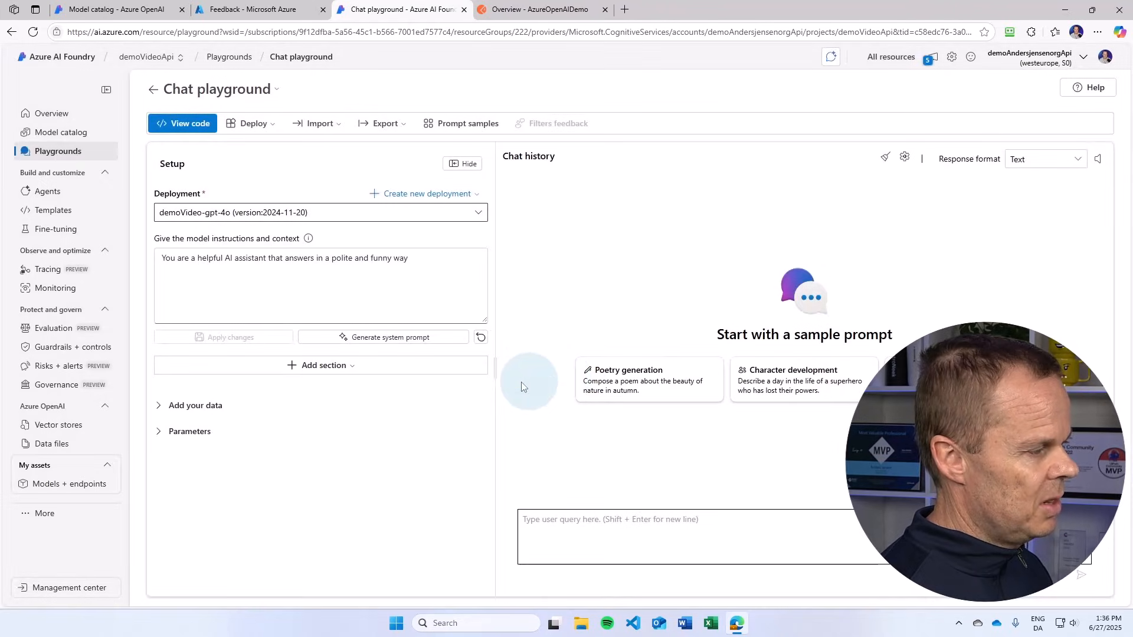
Step: Send the chat prompt "Explain quant computing" to the deployed model
click(604, 519)
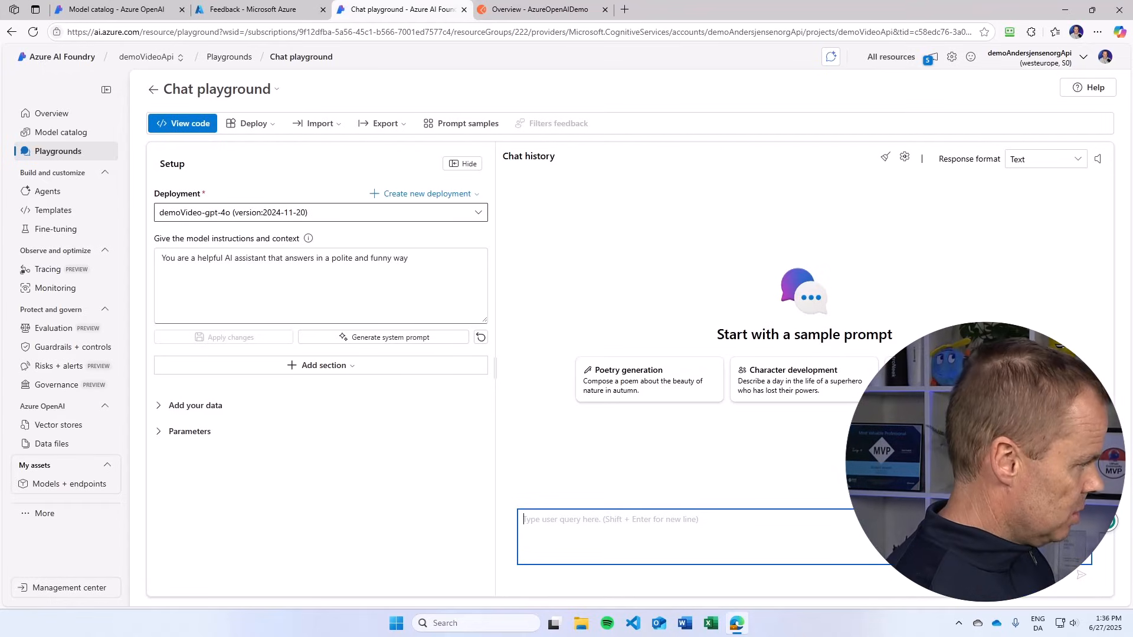
text(Expla)
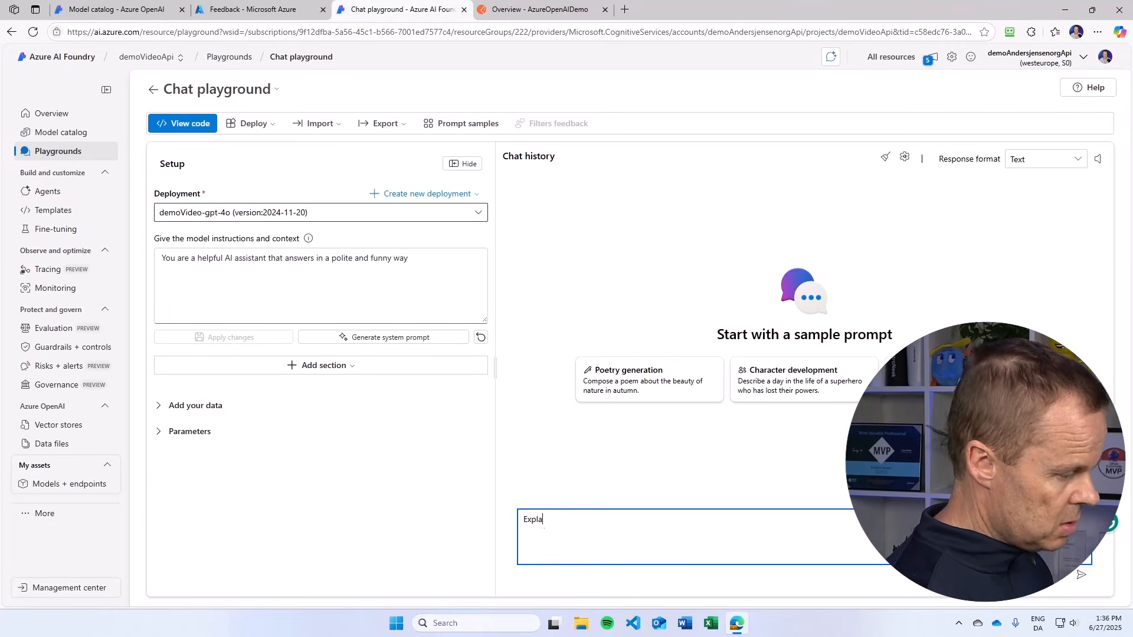
text(in quant com)
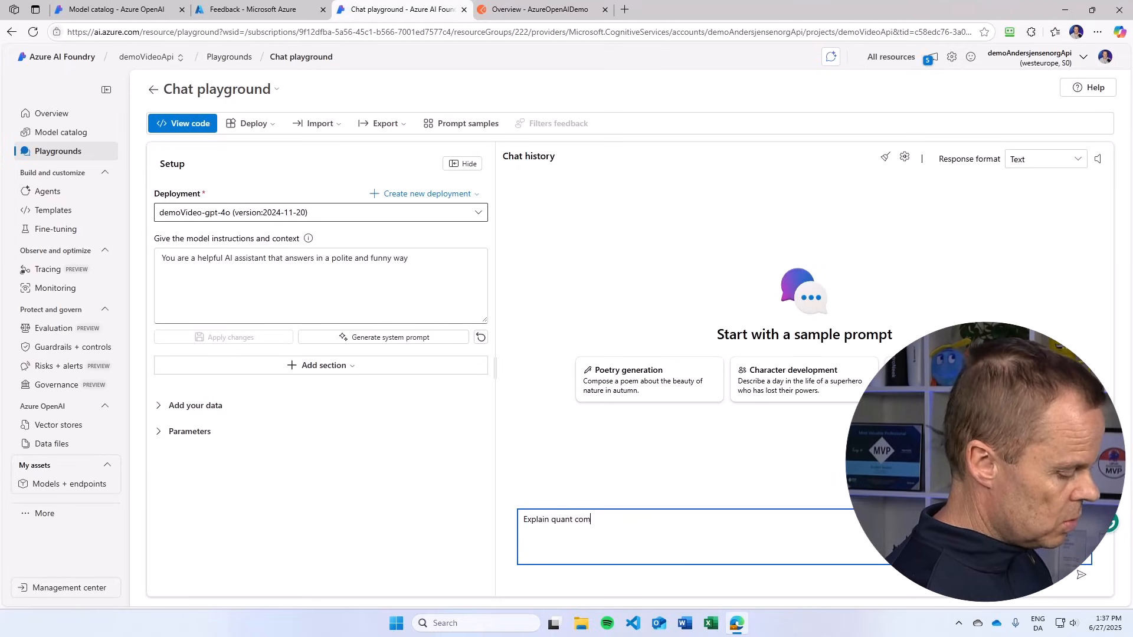
text(puting)
key(Return)
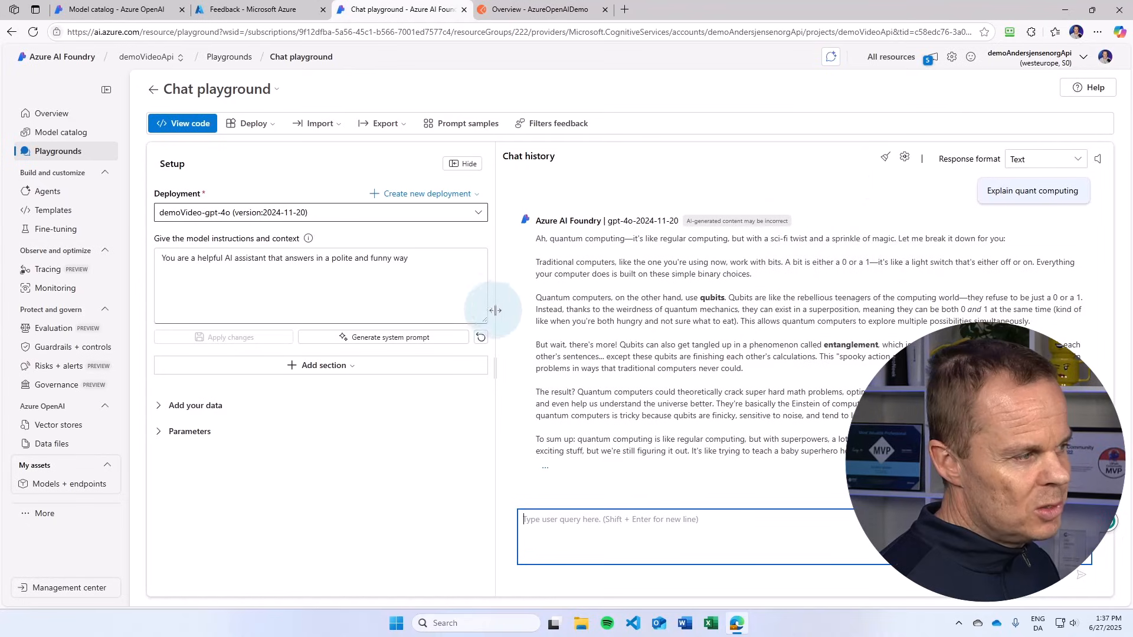
Step: Remove "and funny" from the model instructions and apply the changed system message
click(357, 259)
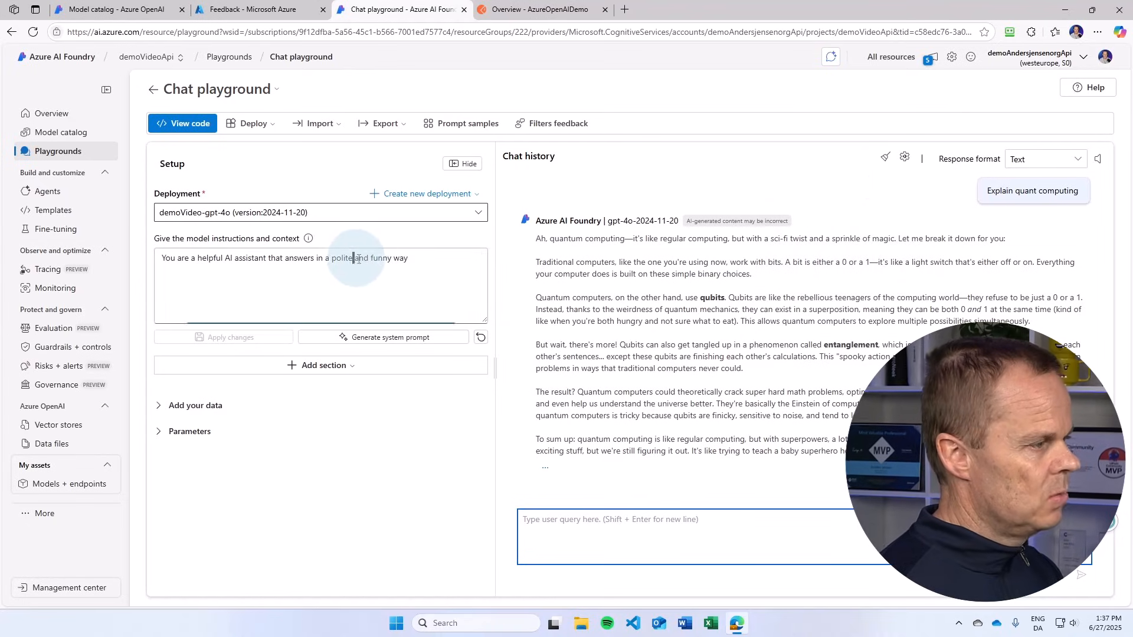
drag(356, 259, 391, 259)
key(BackSpace)
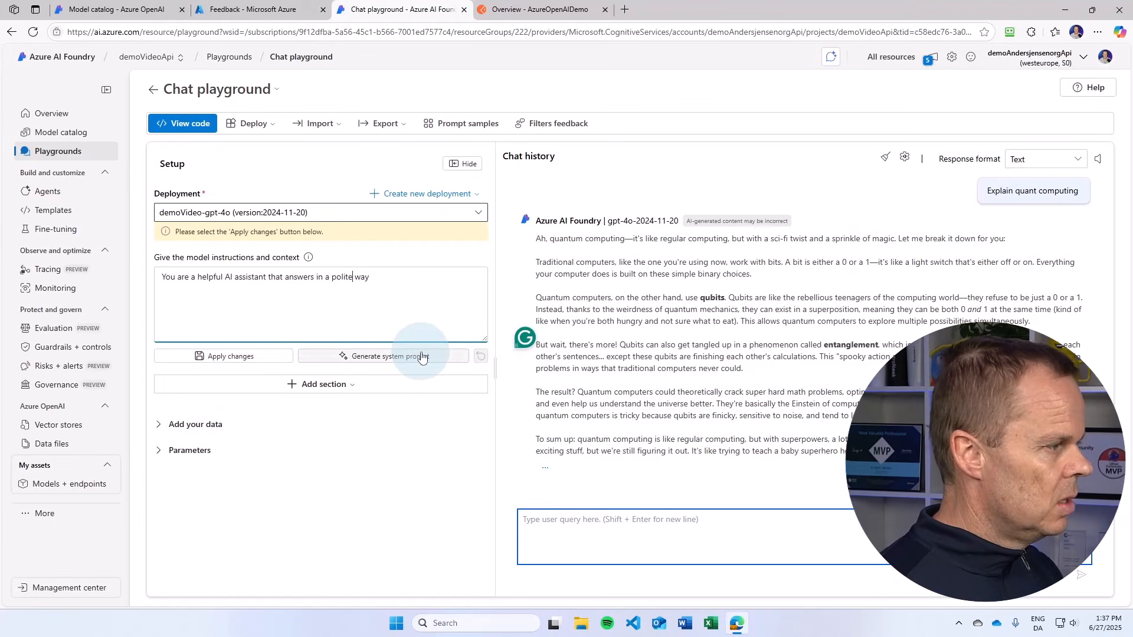
click(271, 355)
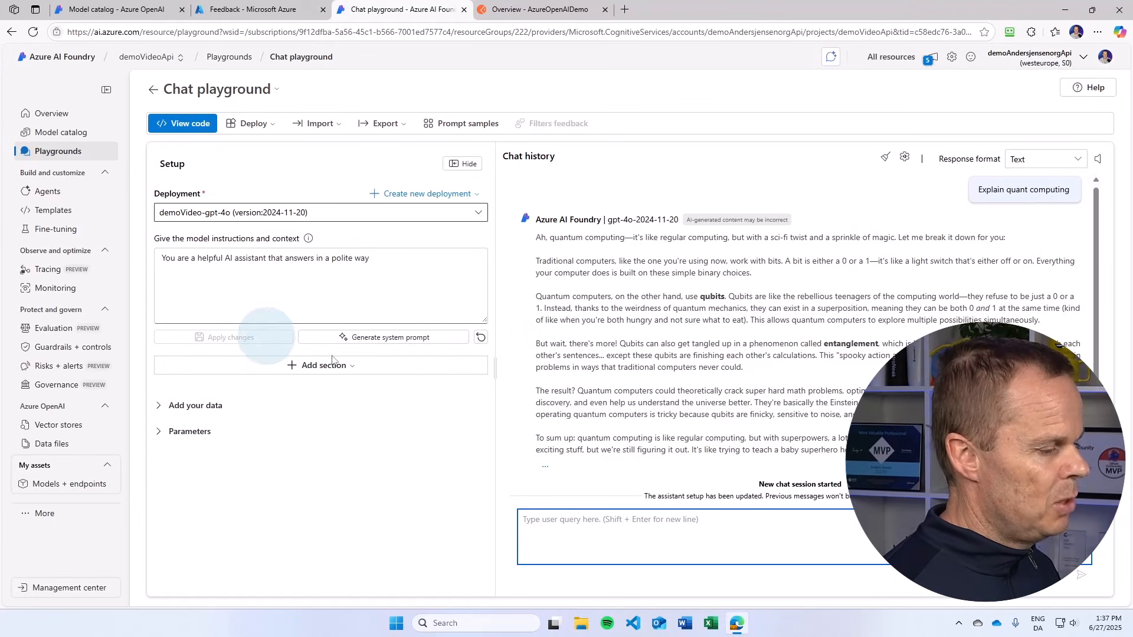
Step: Clear the chat history and send a prompt asking the model to tell about the RPA teacher, giving the teacher's full name
click(886, 161)
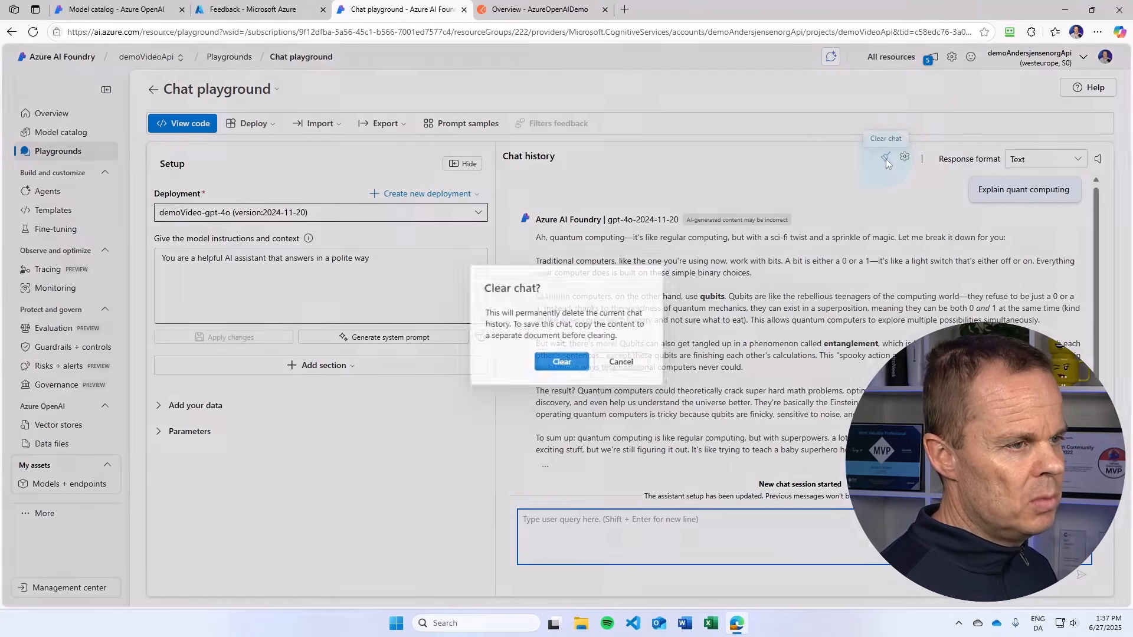
click(558, 360)
click(557, 523)
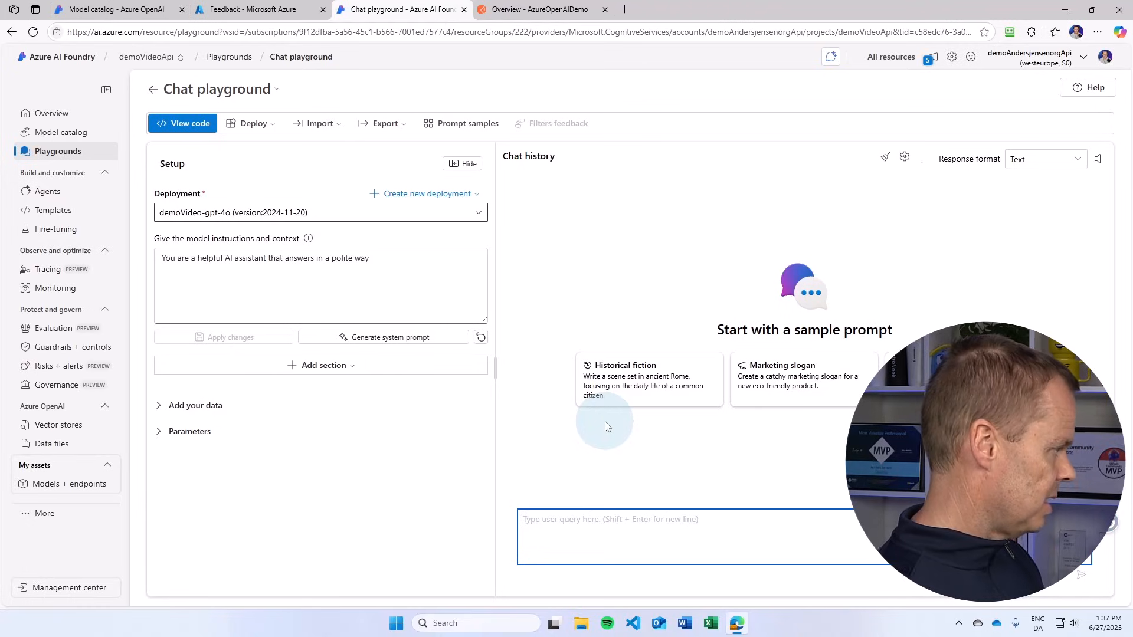
text(Tell me)
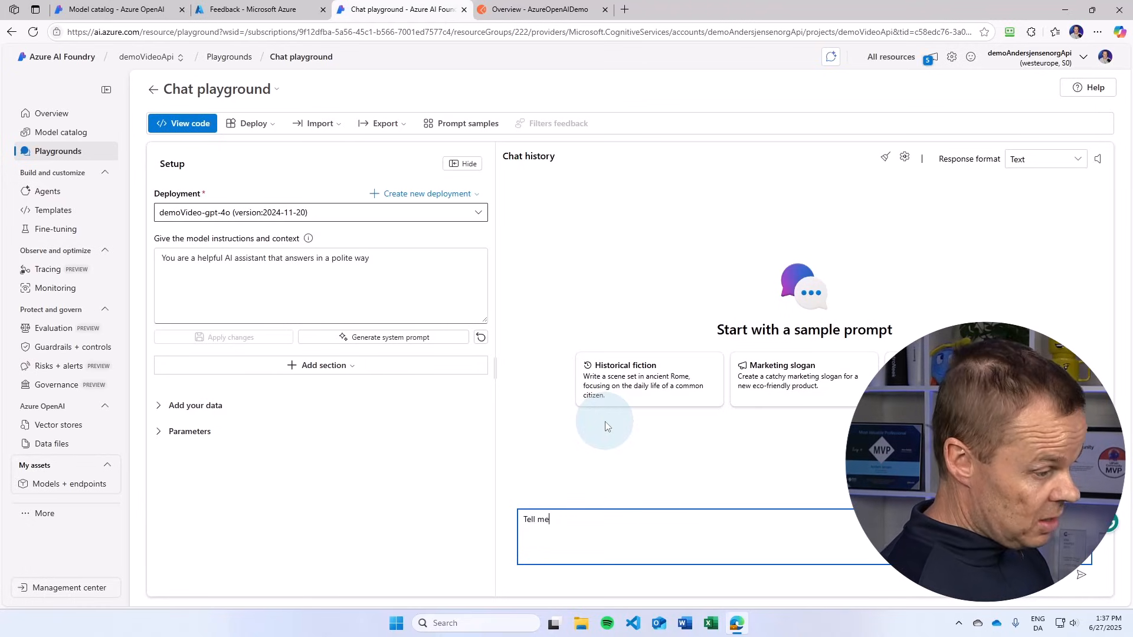
text( about the RPA )
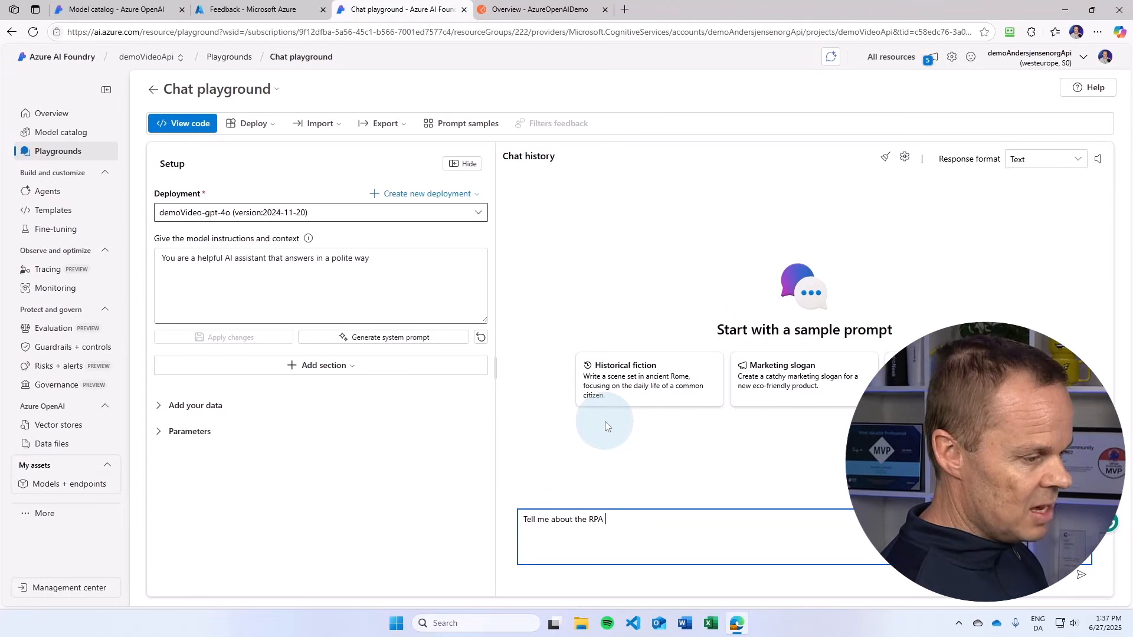
text(teacher Anders J)
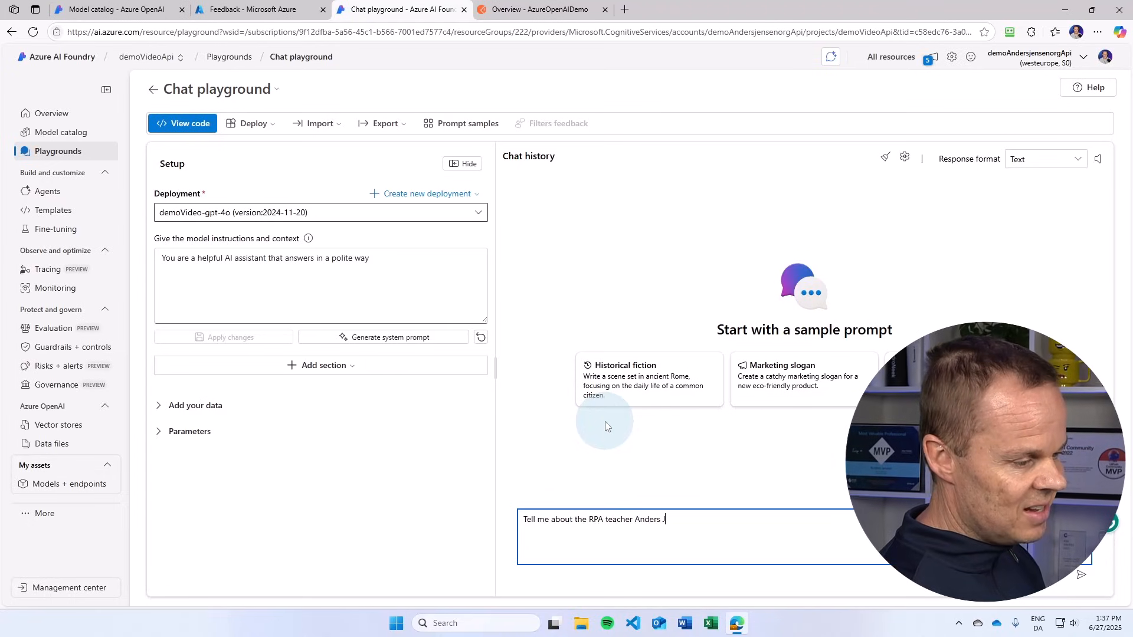
text(ensen)
key(Return)
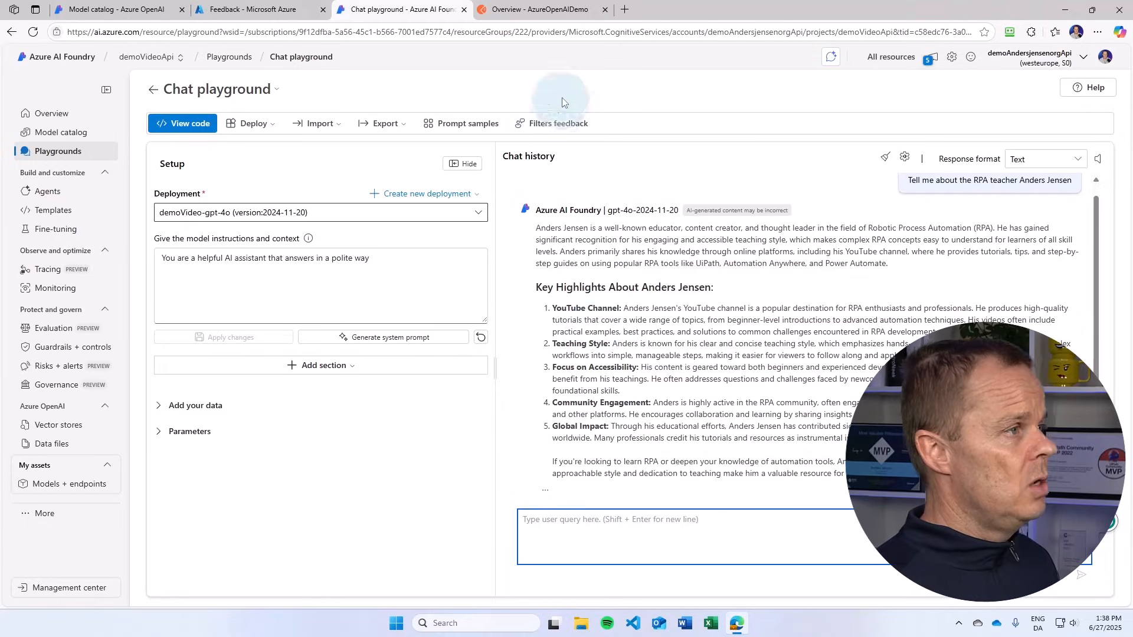
Step: Switch to Postman, create a new HTTP request in the AzureOpenAIDemo workspace and set its method to POST
click(542, 11)
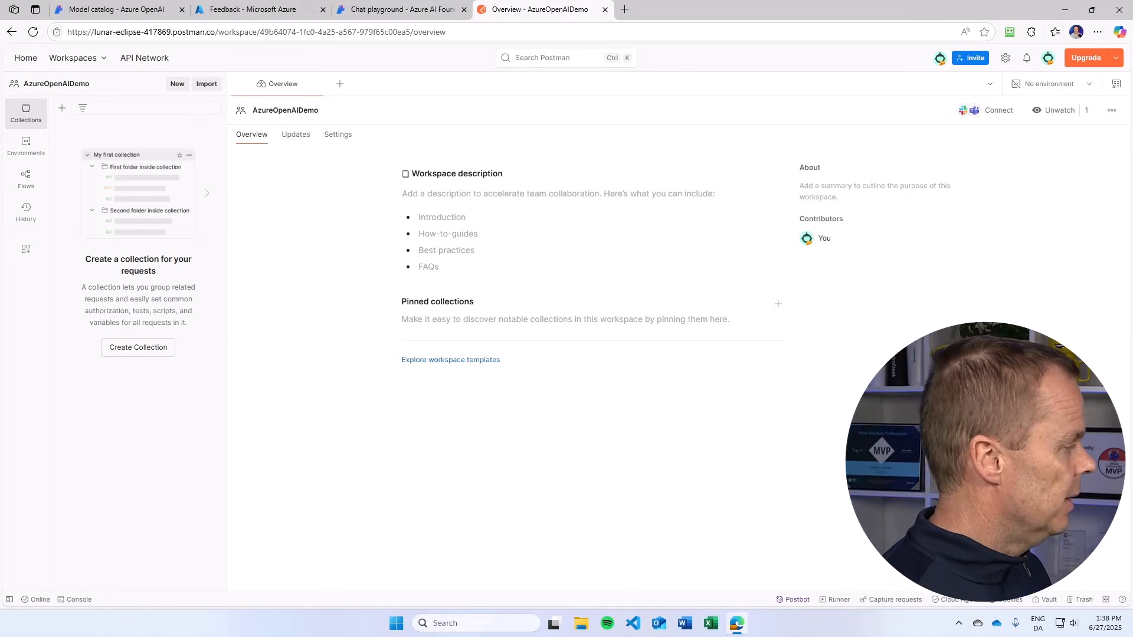
click(176, 84)
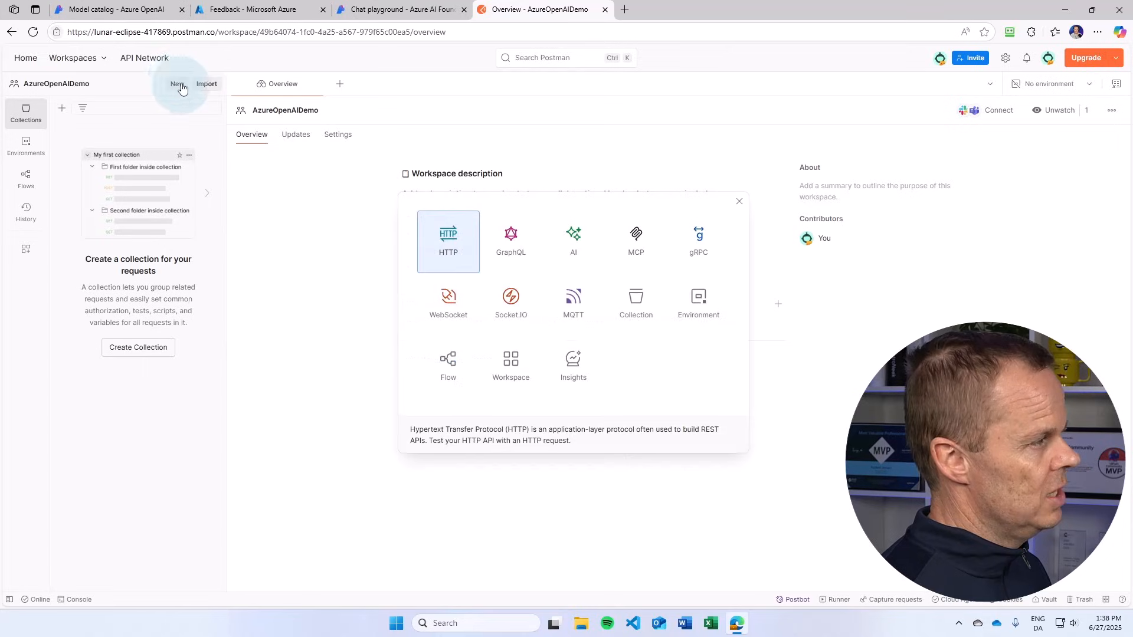
click(443, 250)
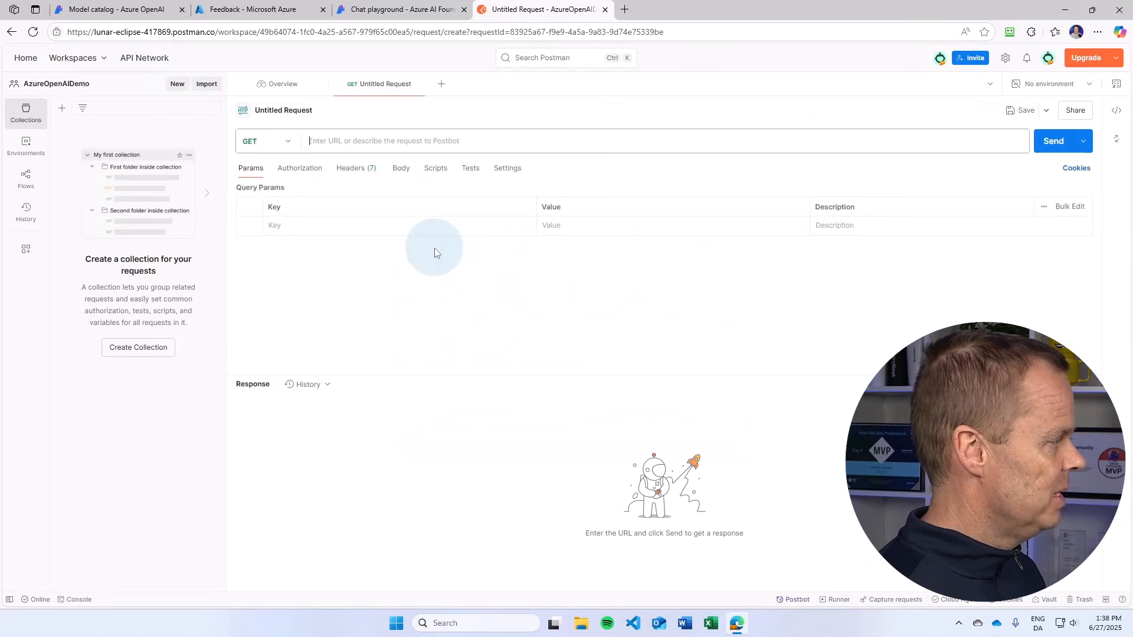
click(300, 142)
click(287, 146)
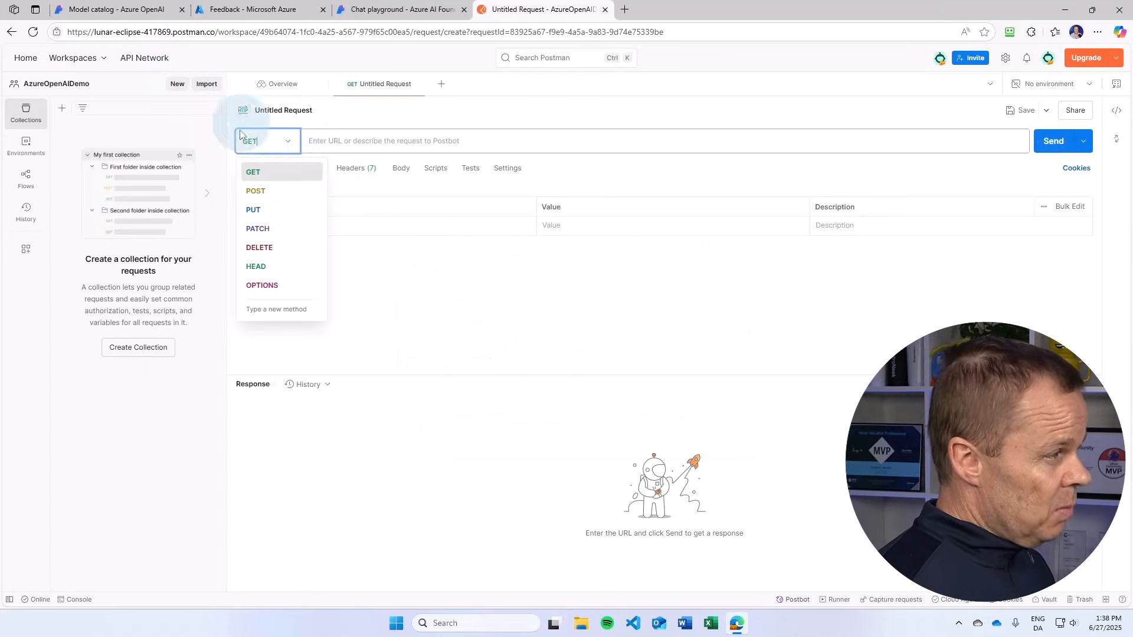
click(272, 201)
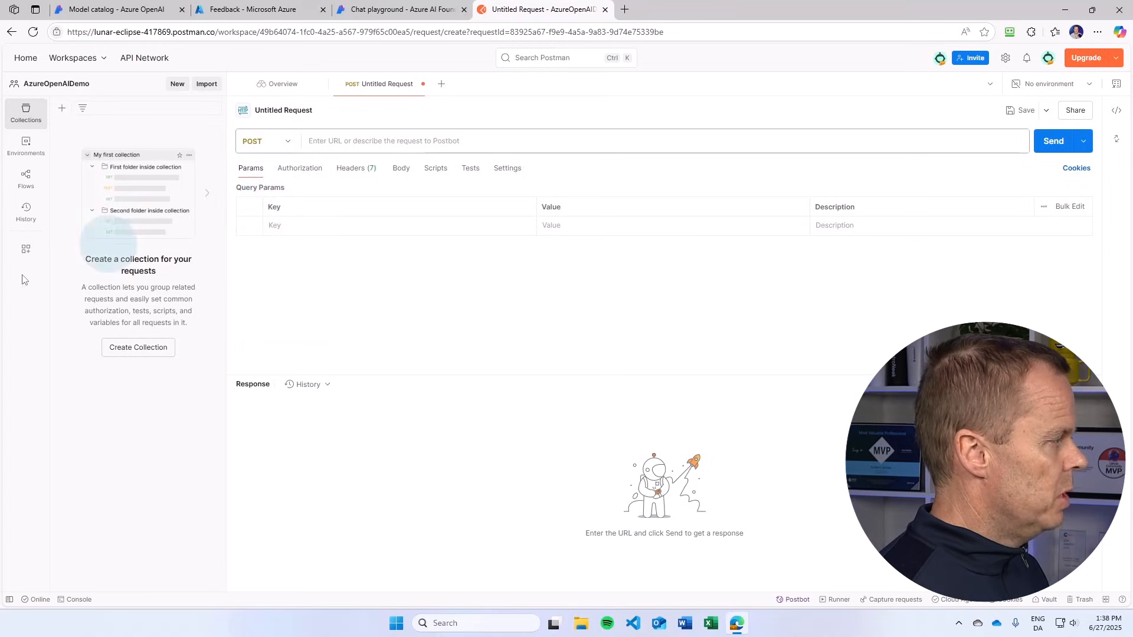
Step: Copy the chat completions endpoint URL from the sample code in Azure AI Foundry's chat playground and paste it as the Postman request URL
click(354, 141)
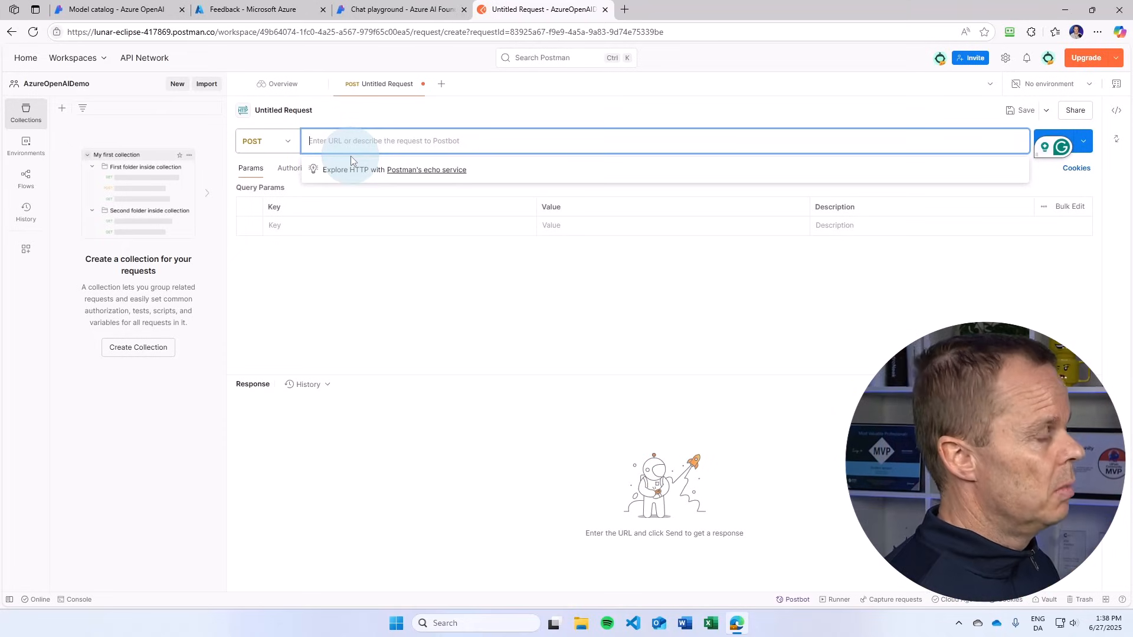
click(389, 9)
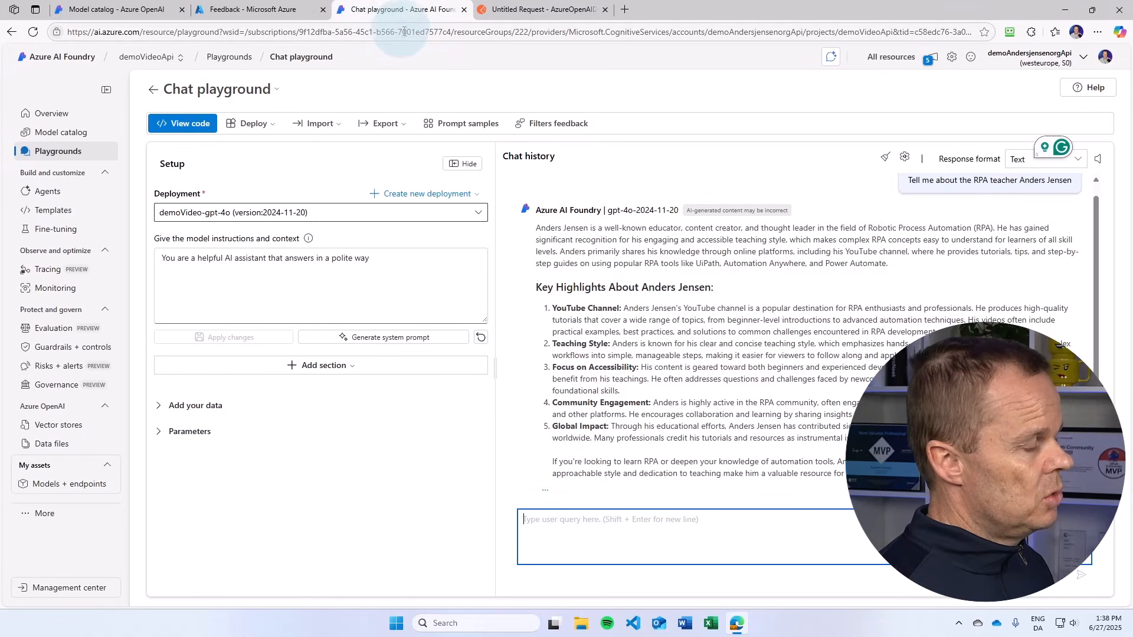
click(197, 127)
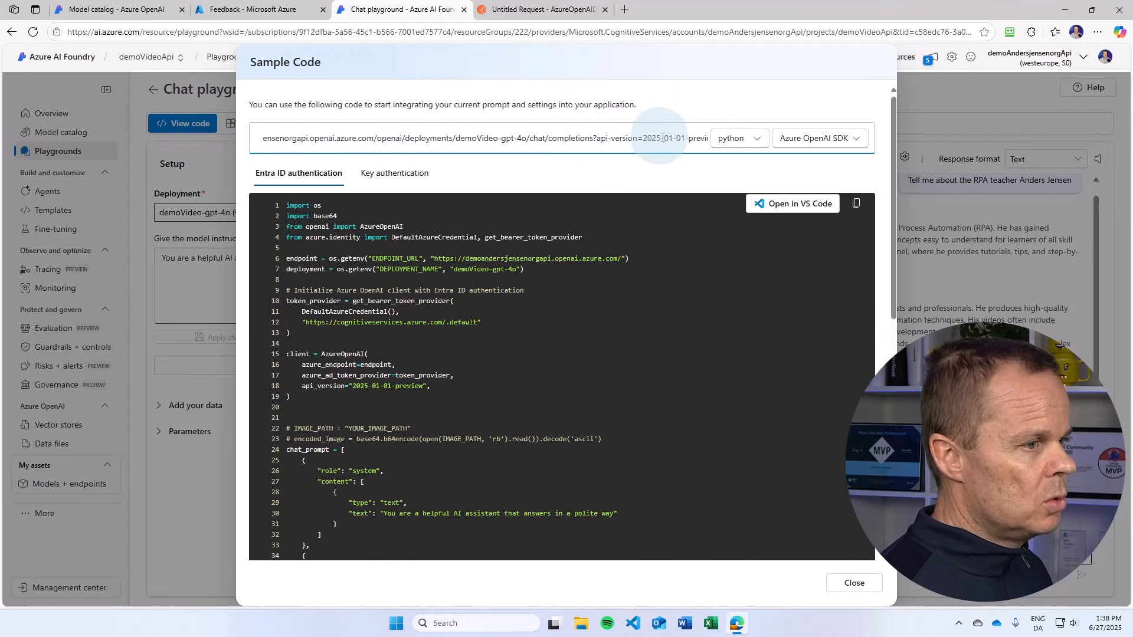
drag(661, 135, 200, 155)
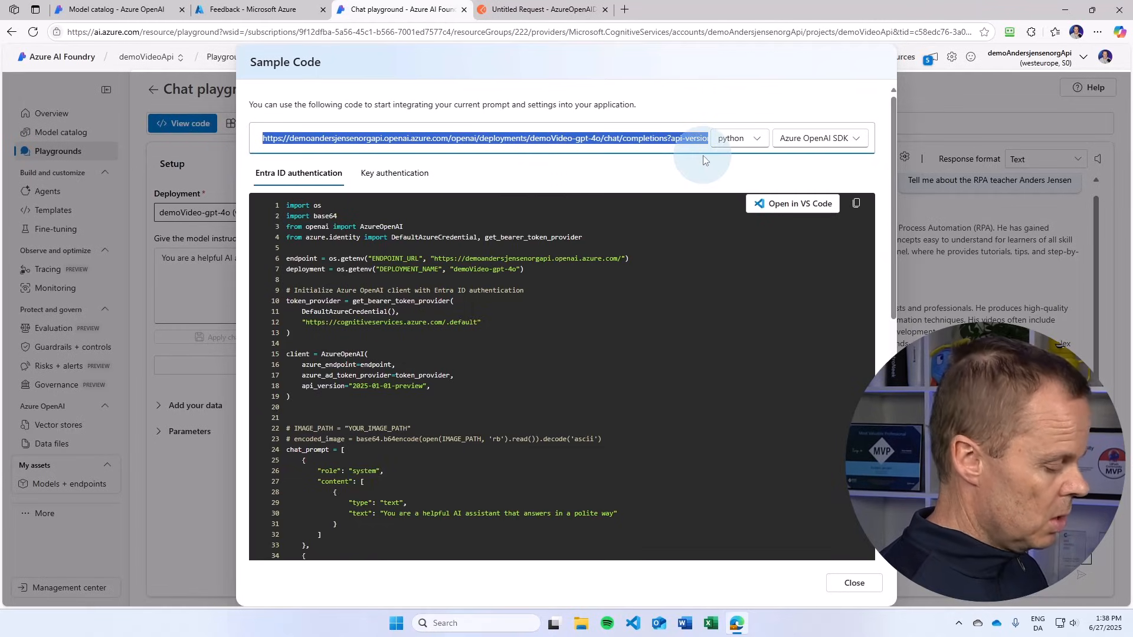
click(545, 10)
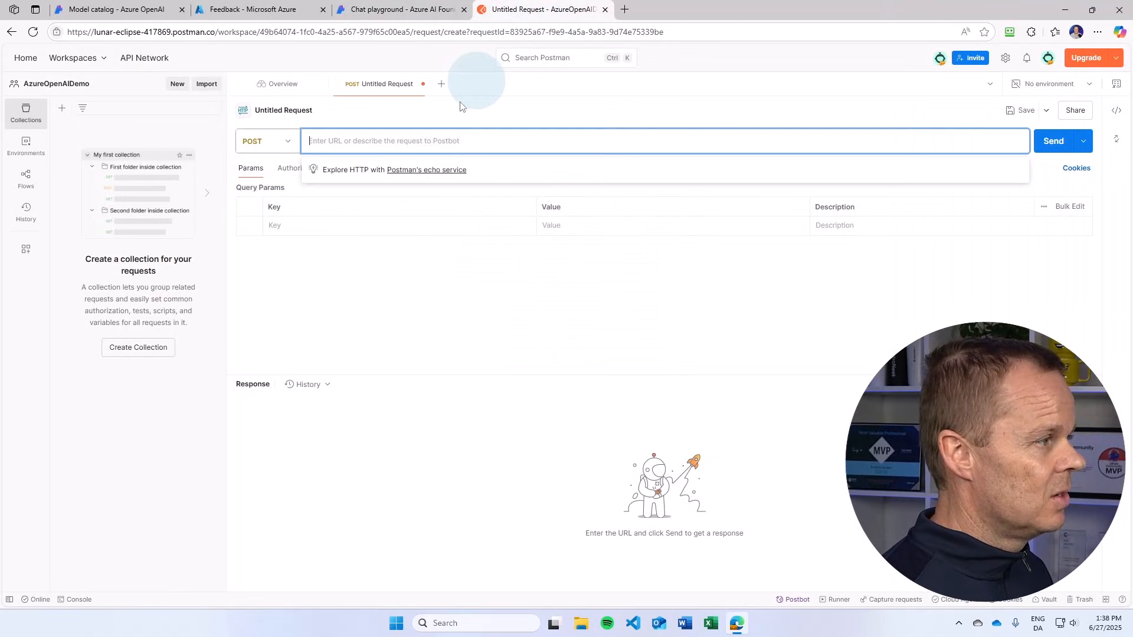
text(https://demoandersjensenorgapi.openai.azure.com/openai/deployments/demoVideo-gpt-4o/chat/completions?api-version=2025-01-01-preview)
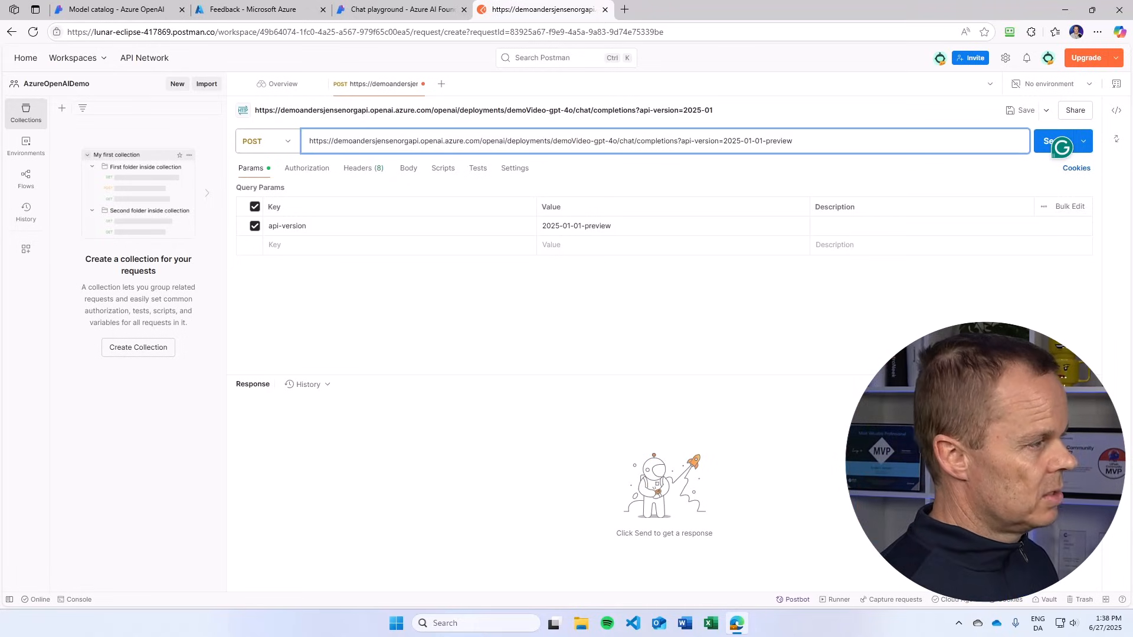
Step: Add a request header with the key api-key
click(362, 168)
click(314, 214)
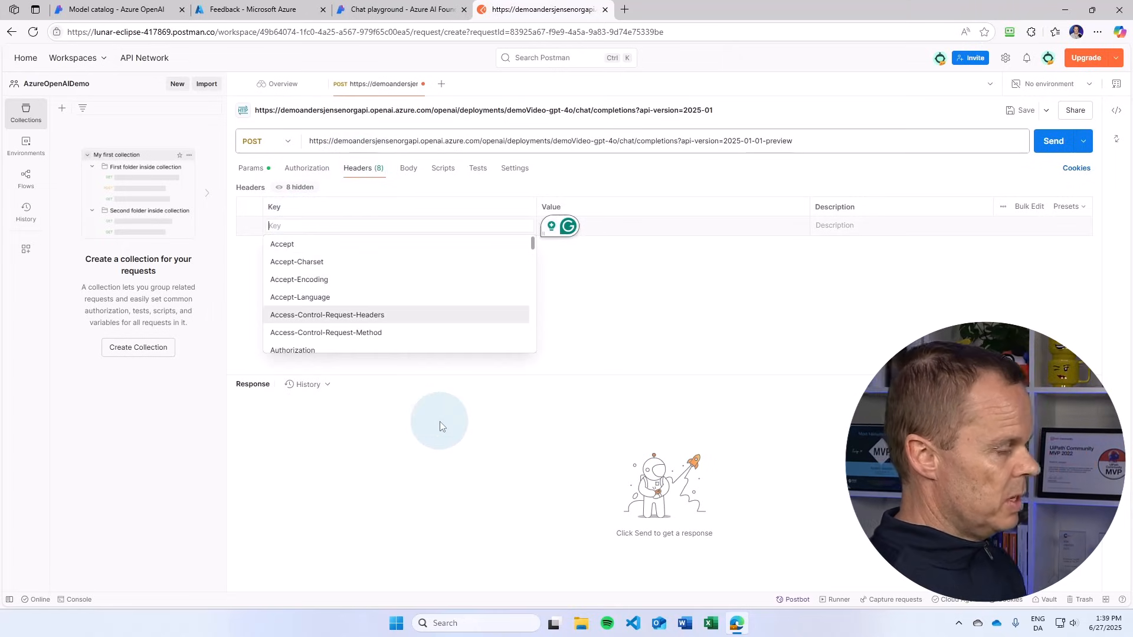
text(api-key)
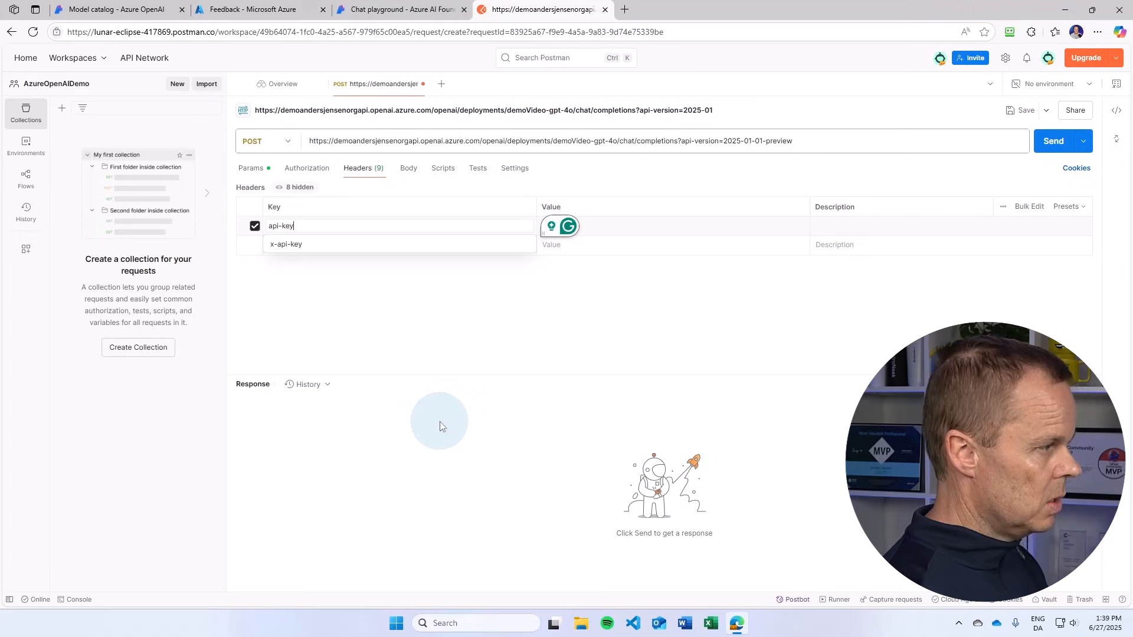
click(657, 230)
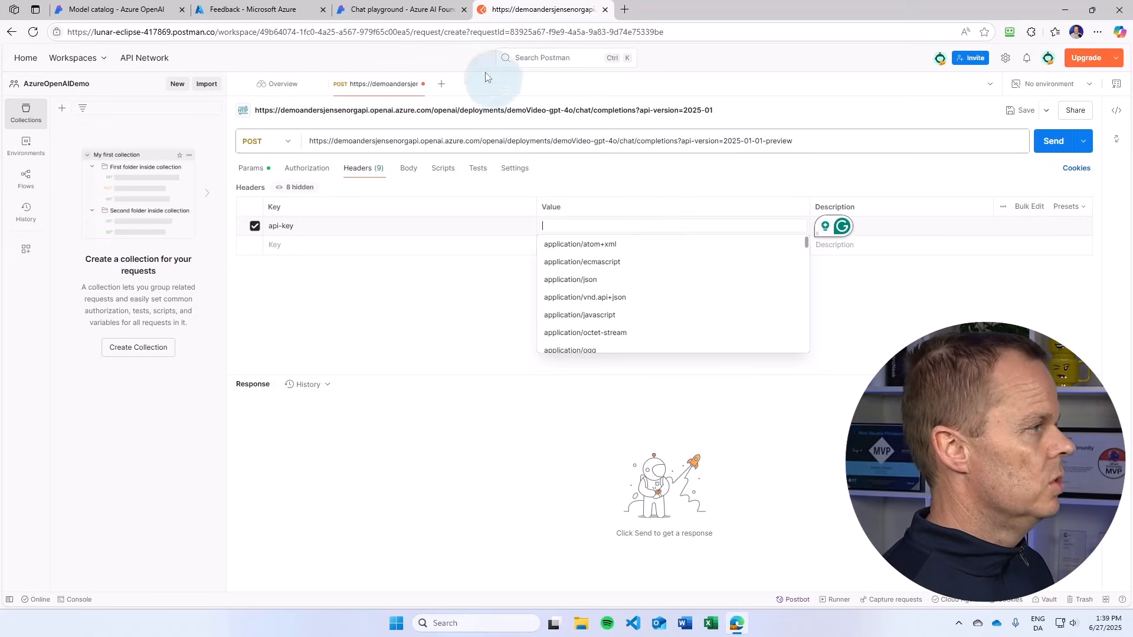
Step: Copy the API key from the key authentication sample code in Azure AI Foundry and paste it as the api-key header's value in Postman
click(407, 6)
click(392, 174)
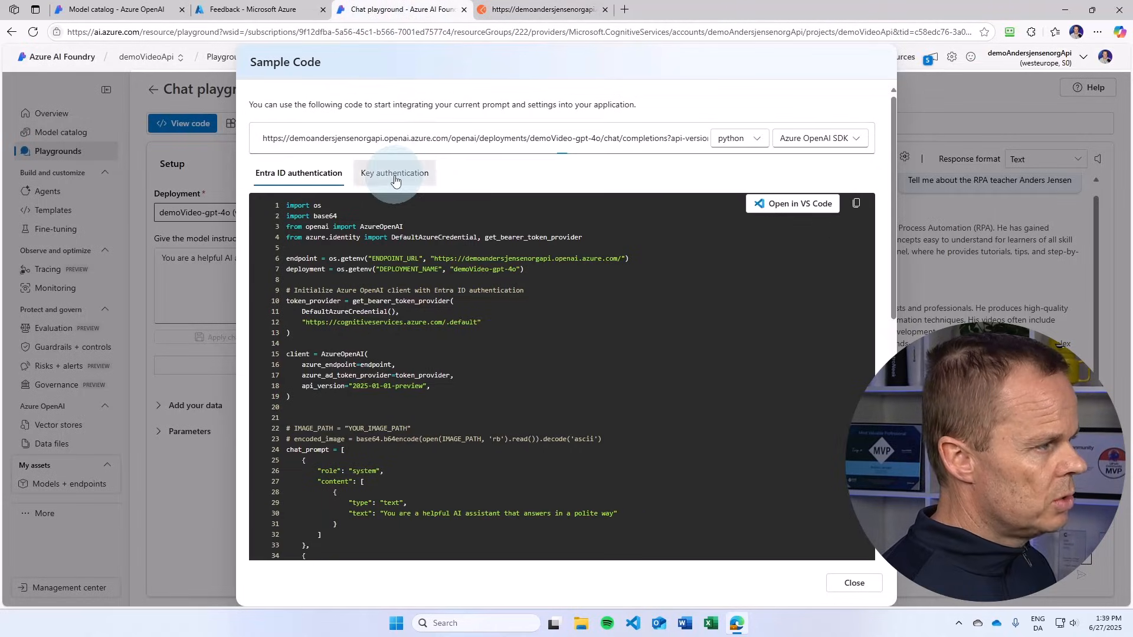
scroll(590, 405, down, 8)
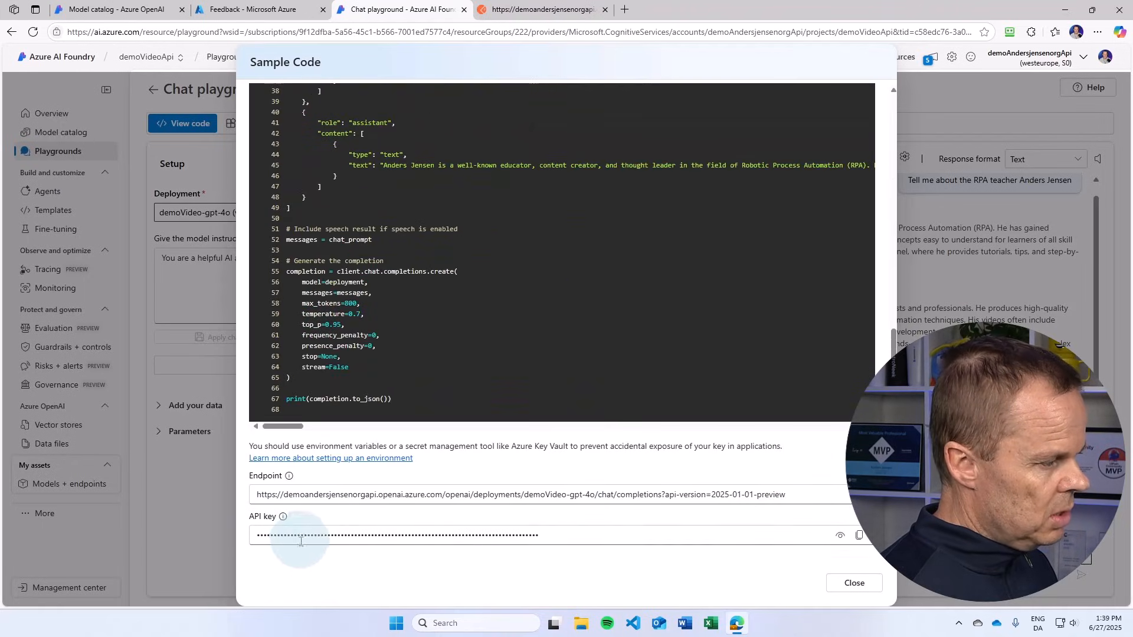
click(859, 535)
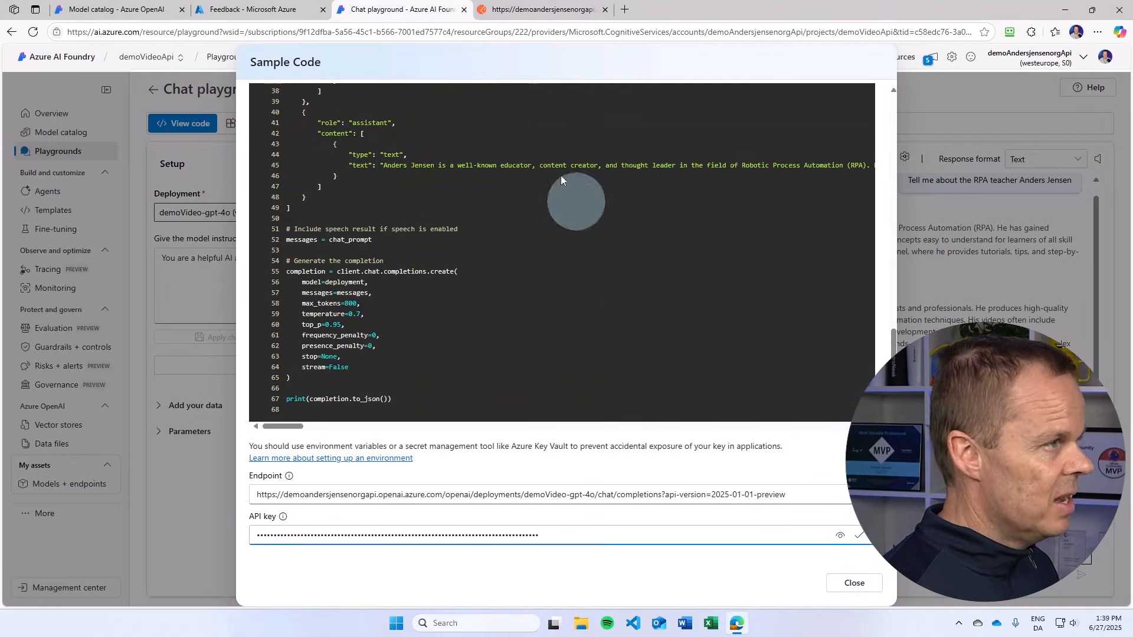
click(531, 9)
click(567, 226)
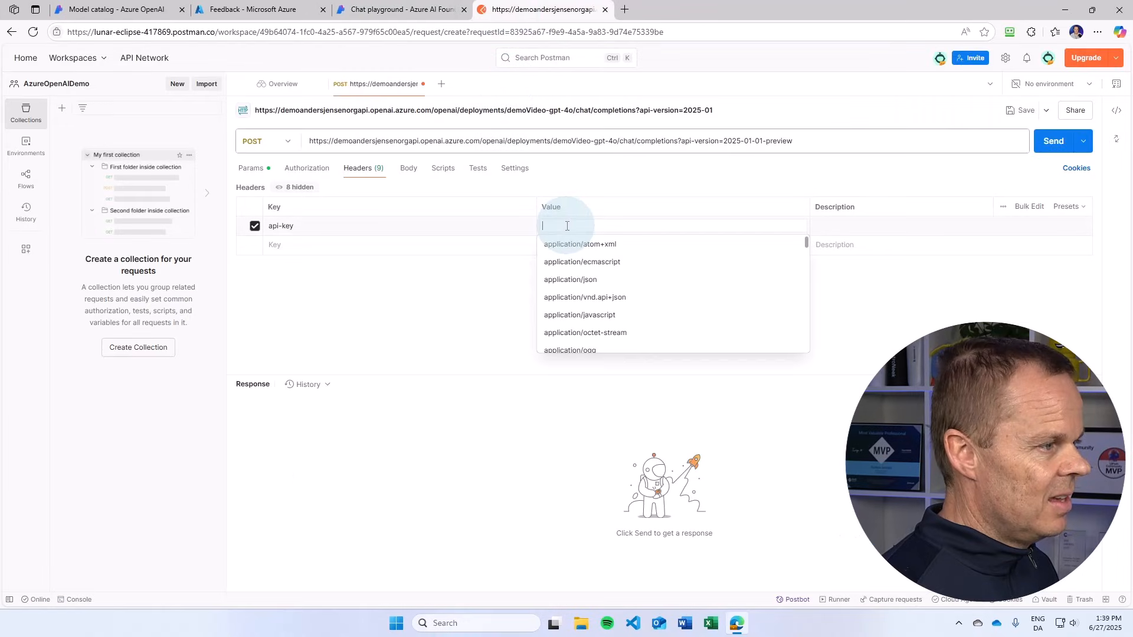
key(ctrl+v)
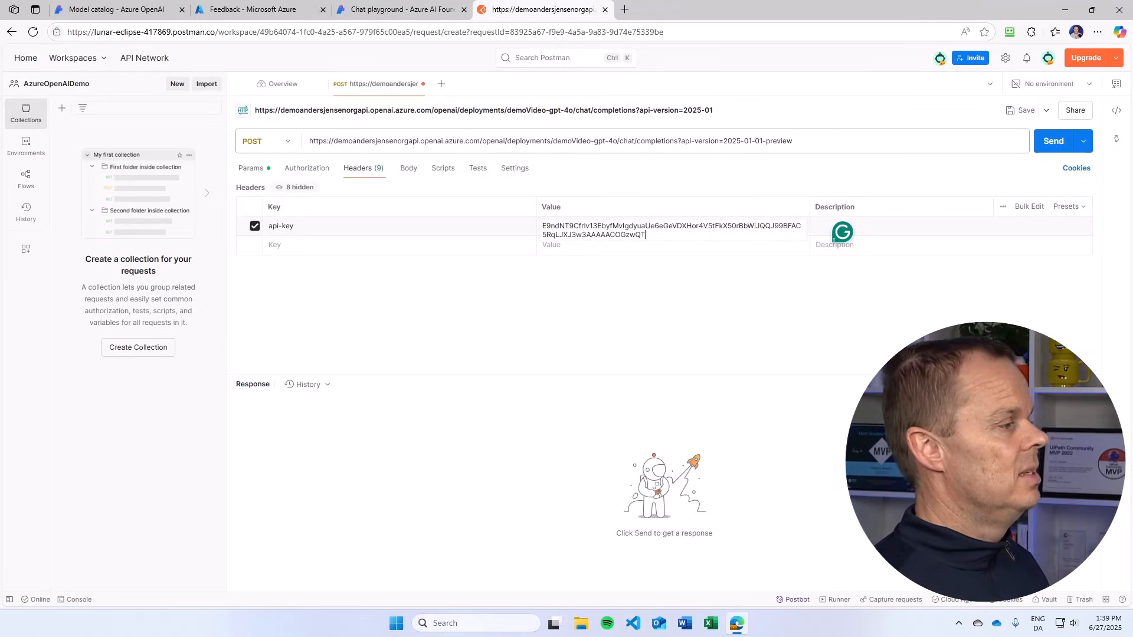
Step: Add a Content-Type header with the value application/json to the request
click(288, 246)
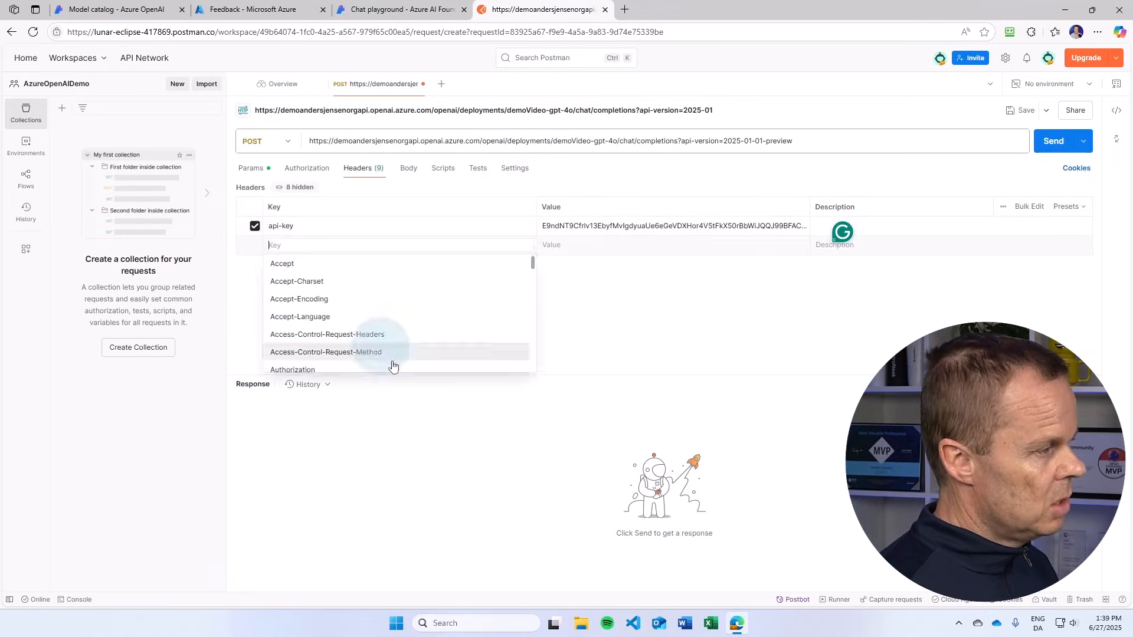
text(Content-)
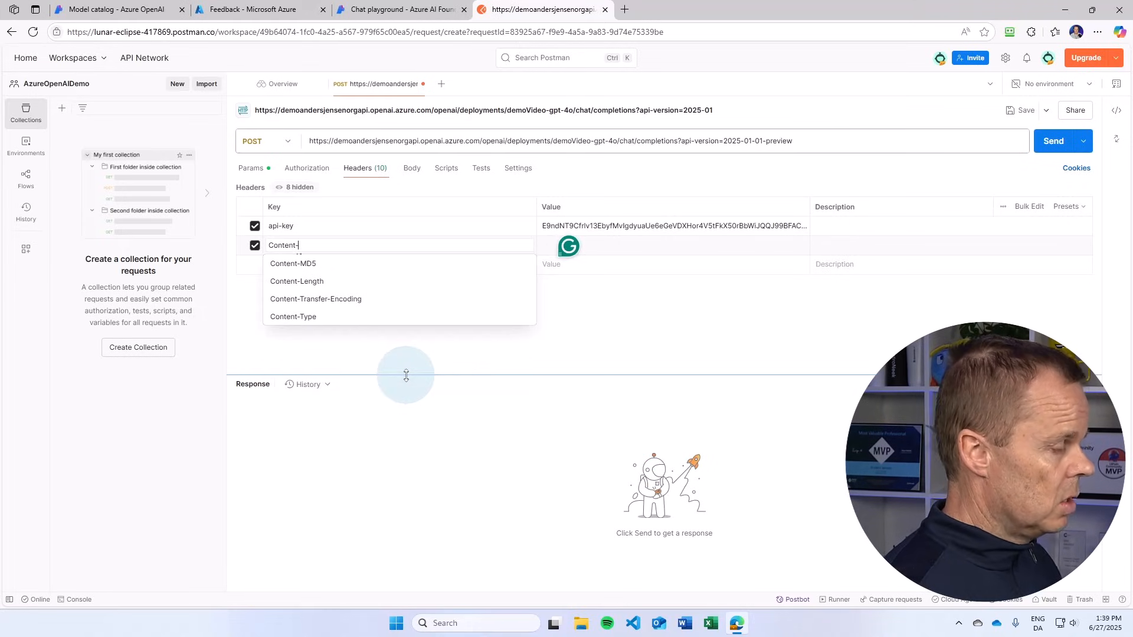
click(327, 318)
click(625, 245)
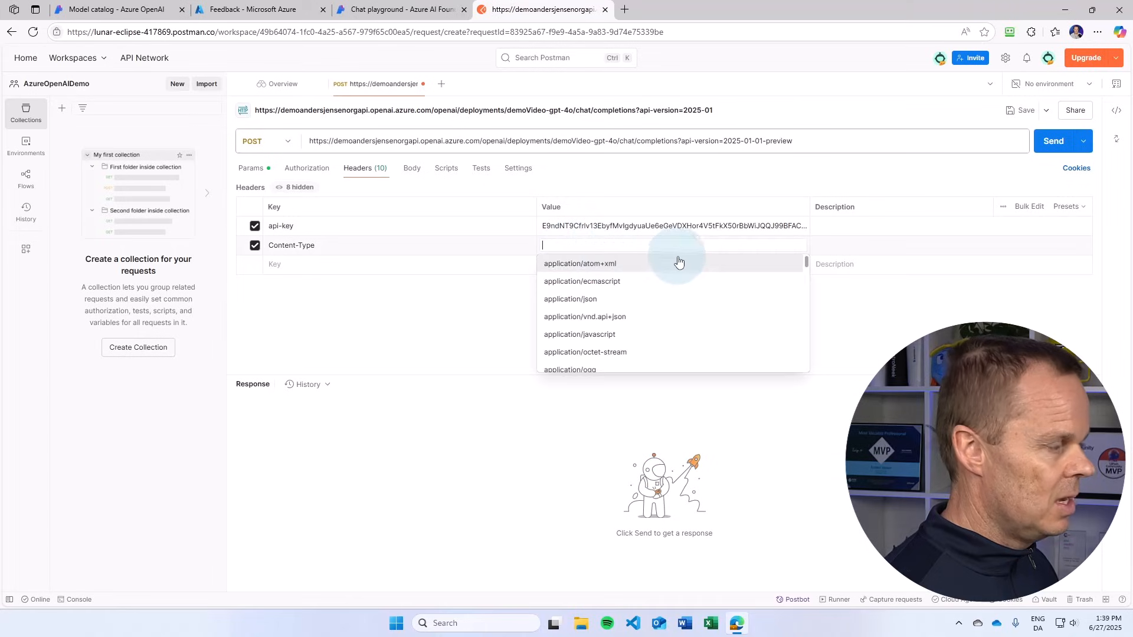
text(appl)
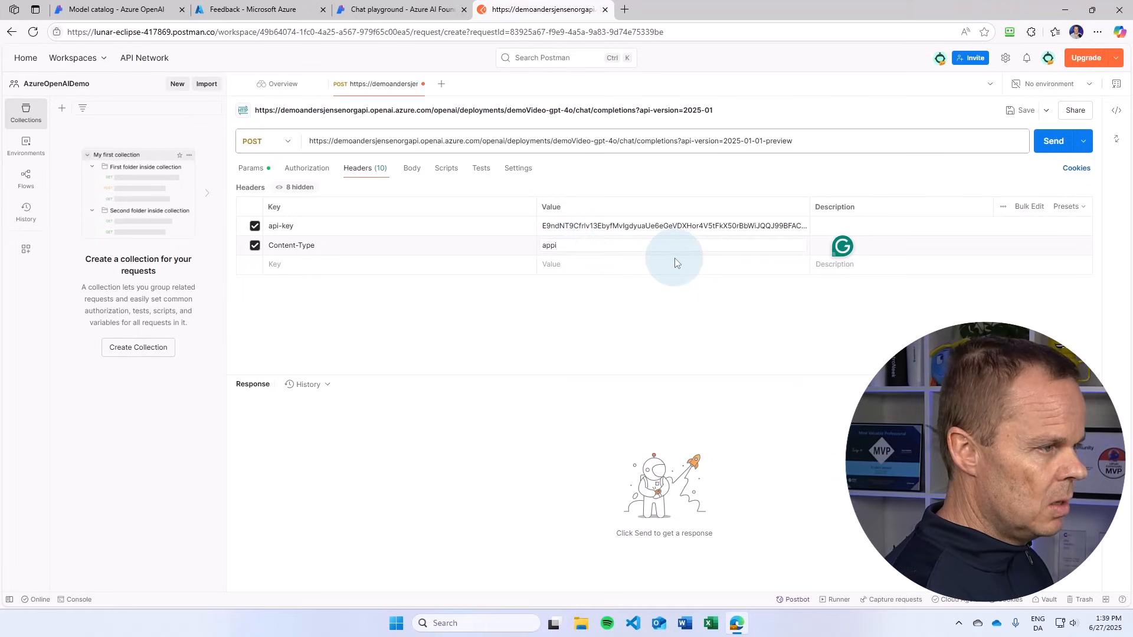
text(ication)
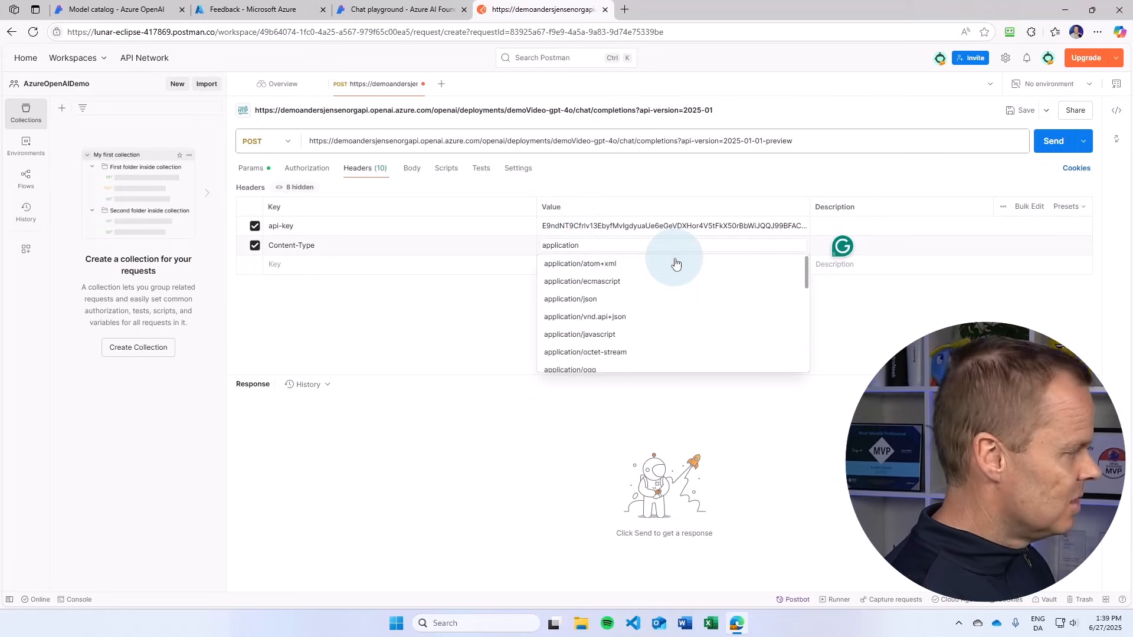
text(/js)
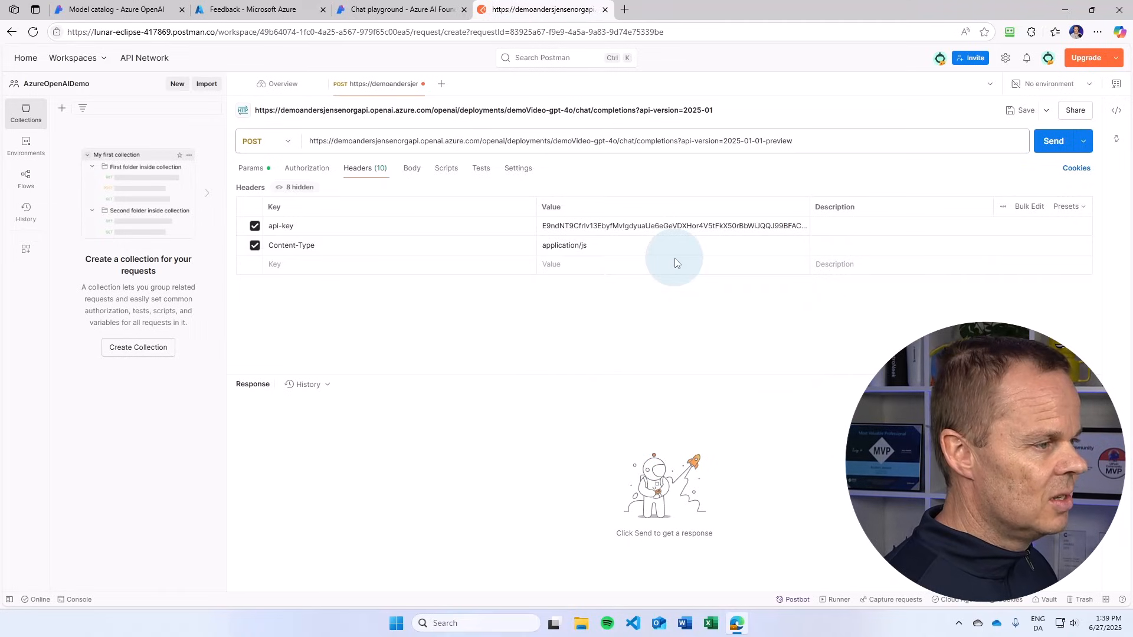
click(618, 258)
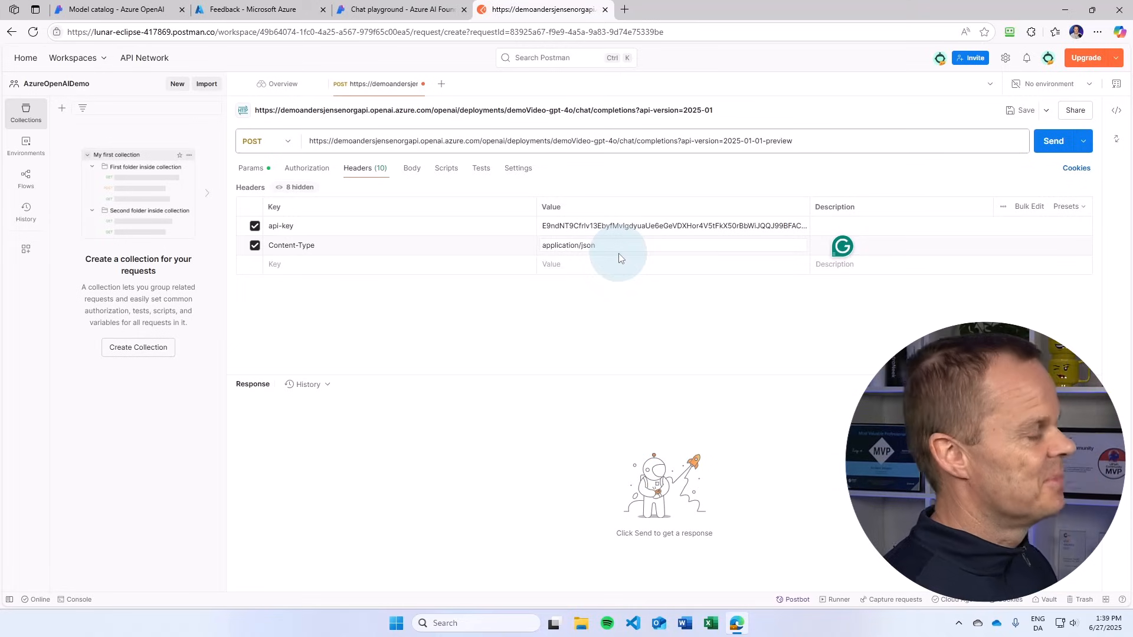
click(99, 407)
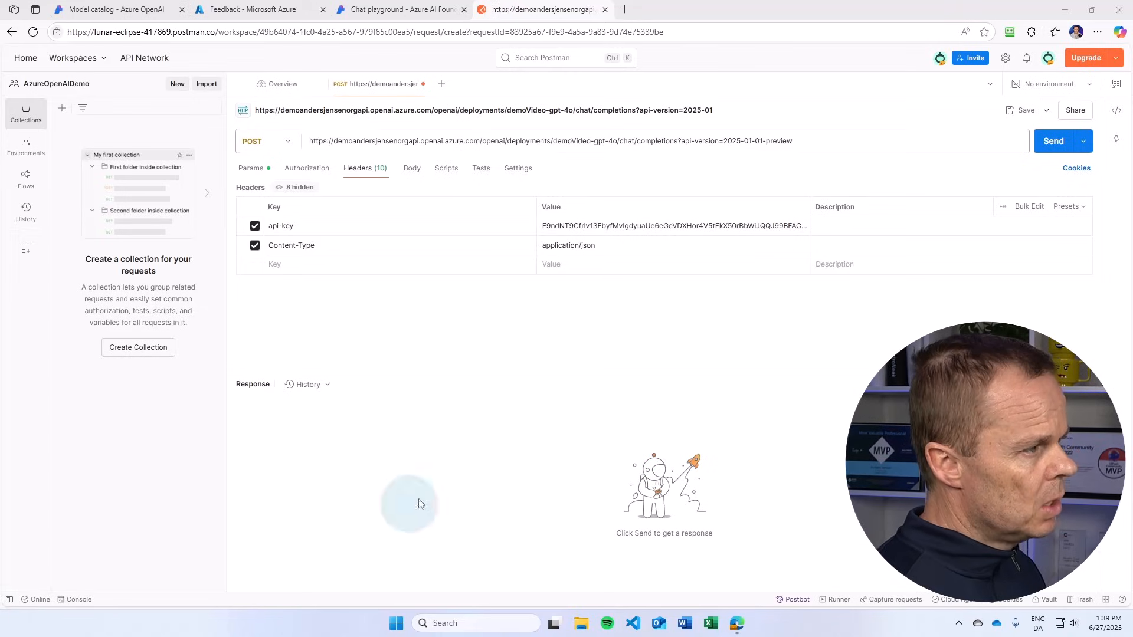
Step: Set the request body to raw JSON and paste a messages payload with the user text "Tell me about Microsoft"
click(413, 168)
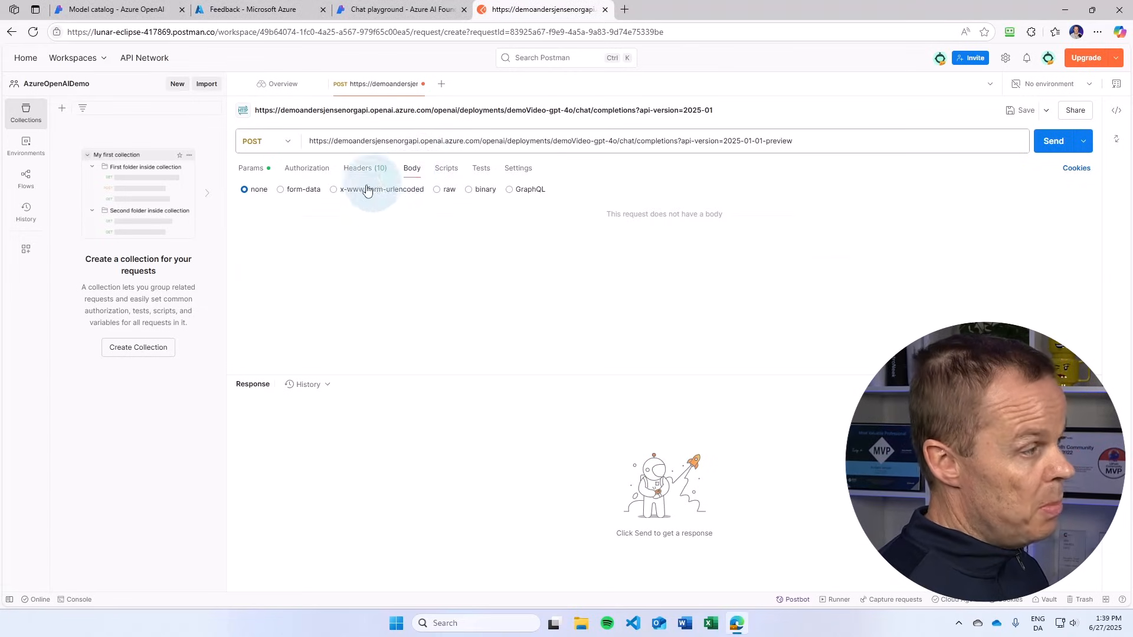
click(440, 193)
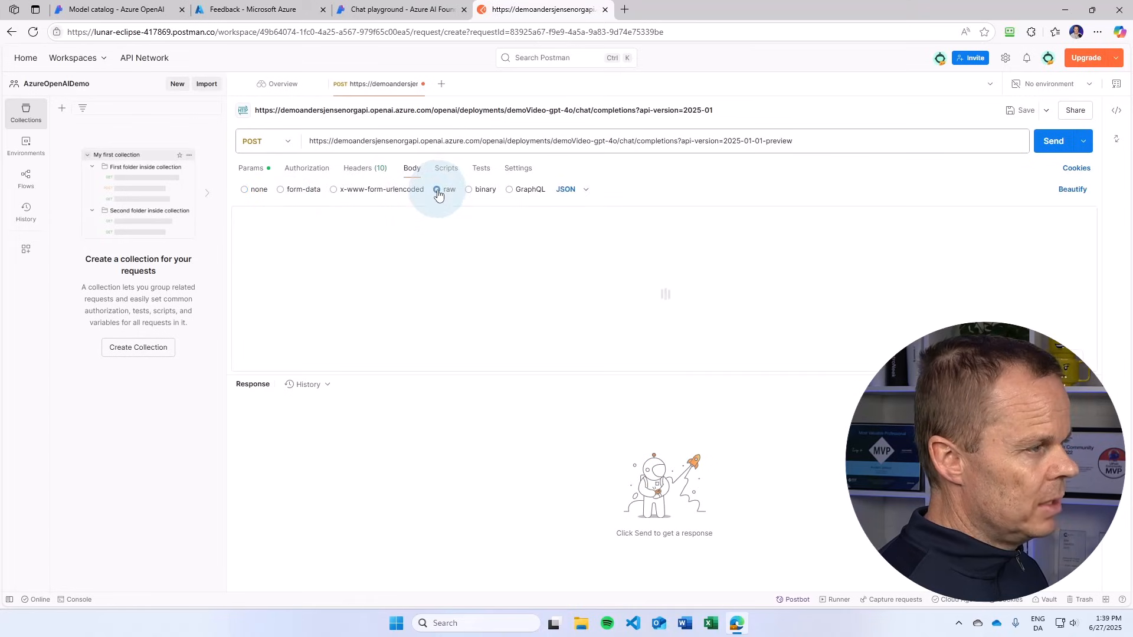
click(406, 224)
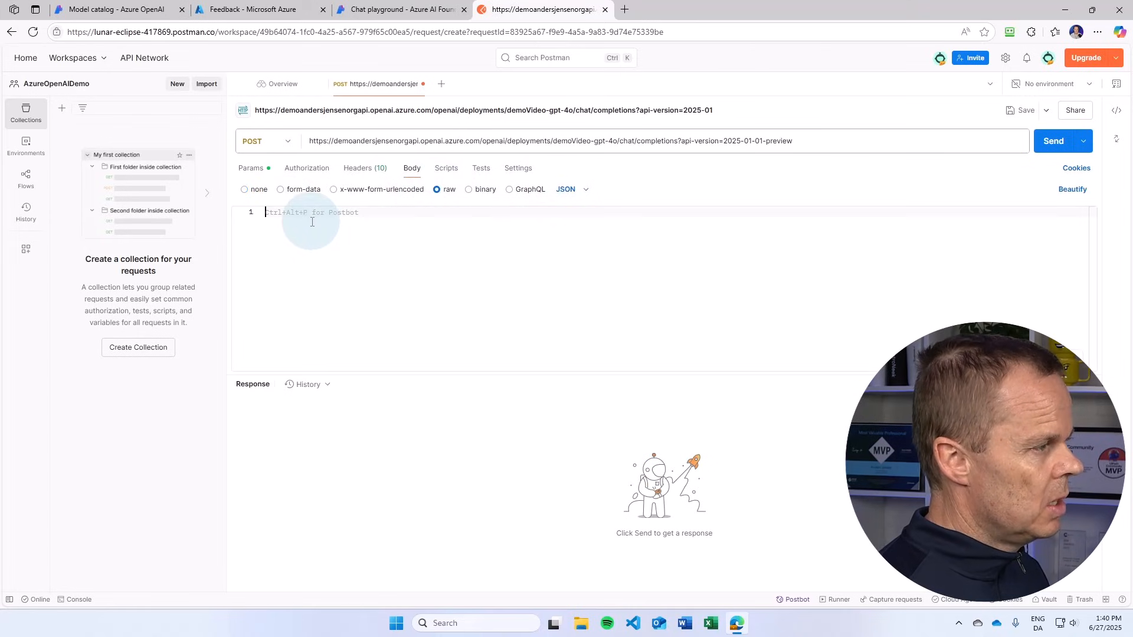
text({   "messages": [     {       "role": "user",       "content": [         {           "type": "text",           "text": "Tell me about Microsoft"         }       ]     }   ] })
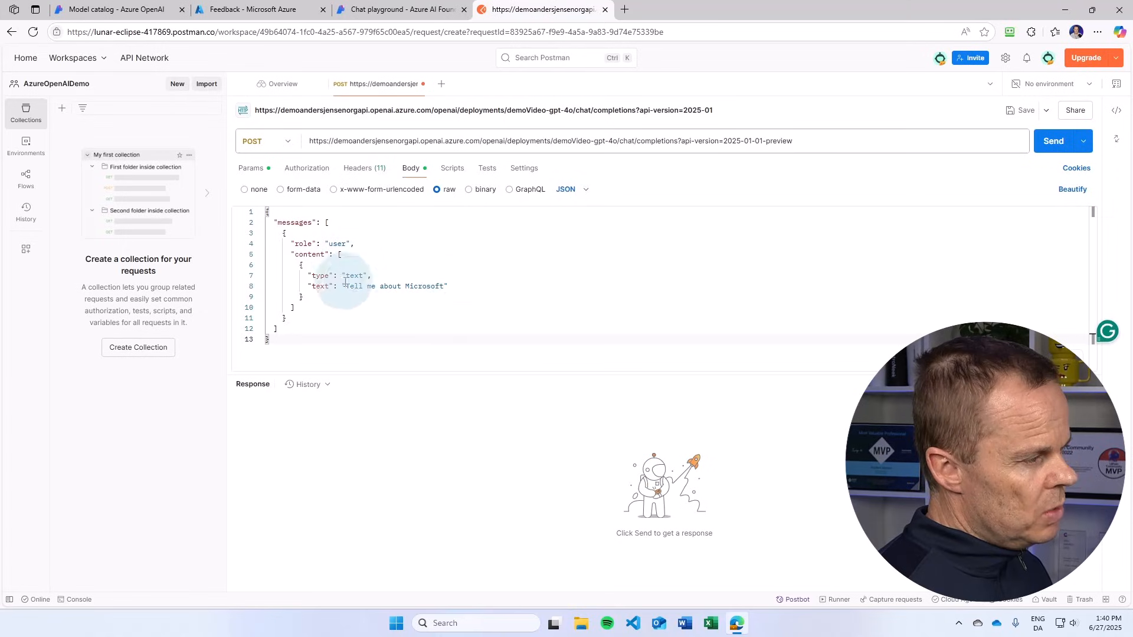
Step: Replace the user text in the JSON body with "What's the capital in India and tell me a fun fact around the city"
drag(443, 285, 346, 286)
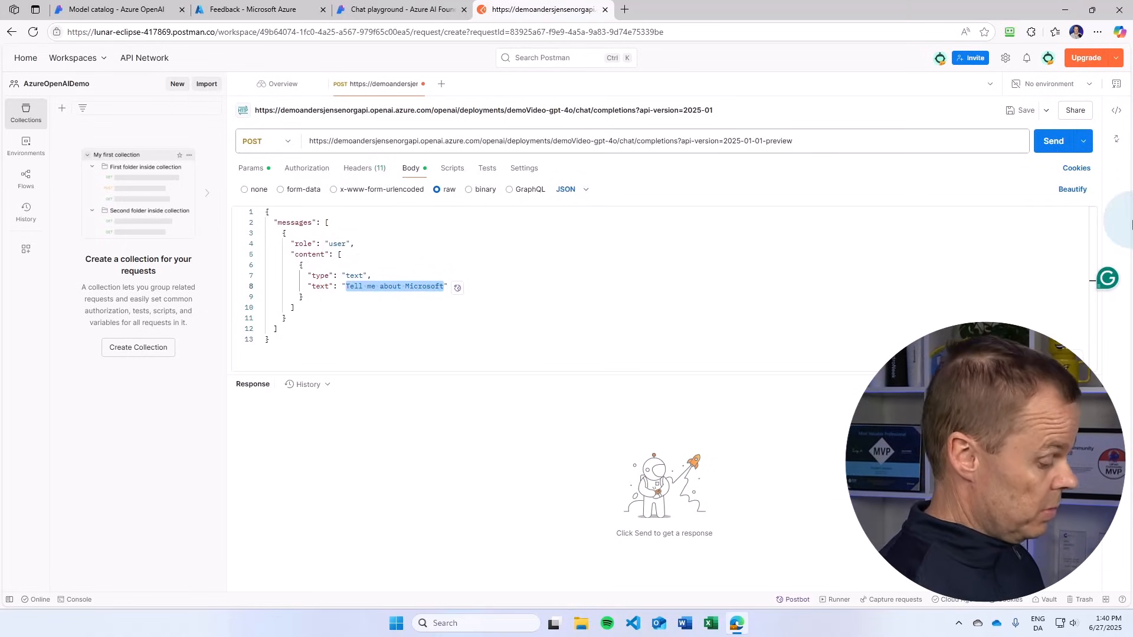
text(What's the capita)
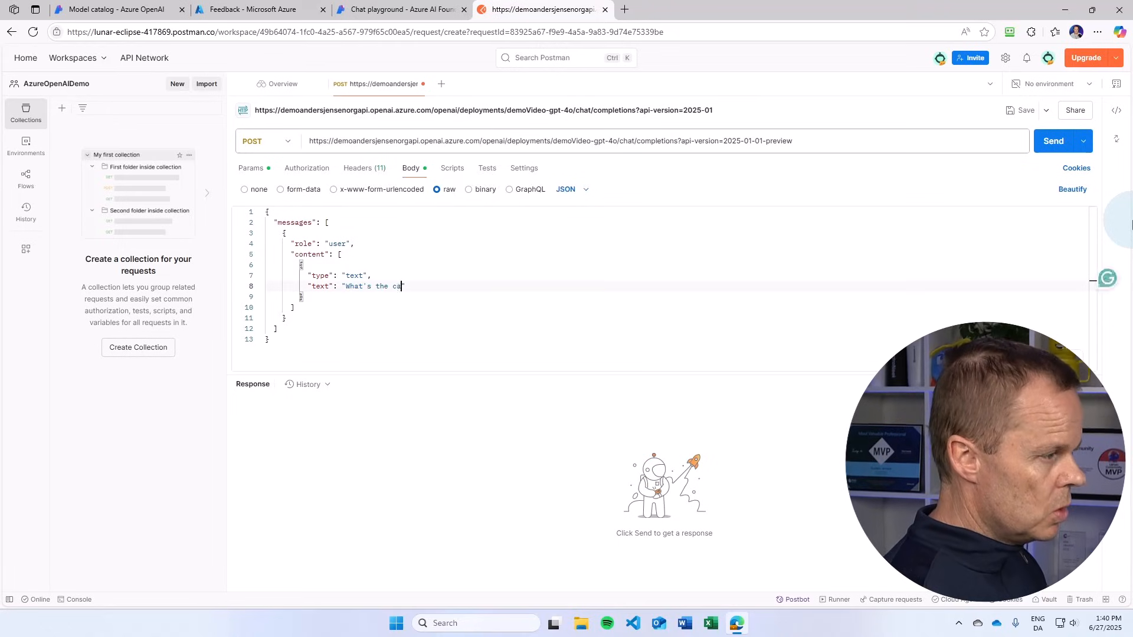
text(l in India)
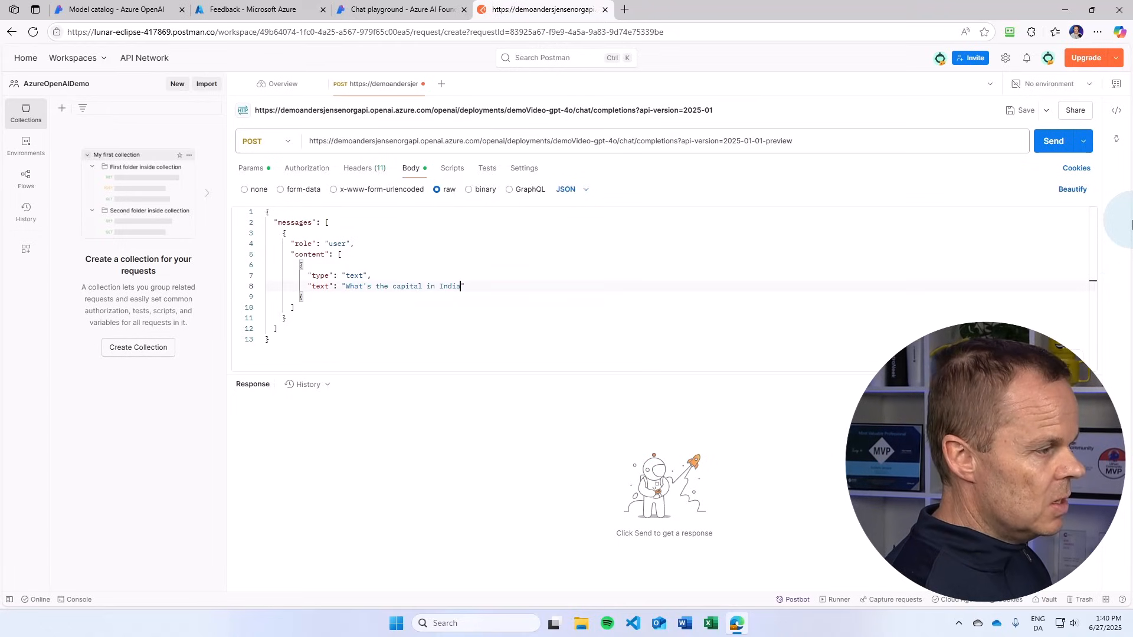
text( and )
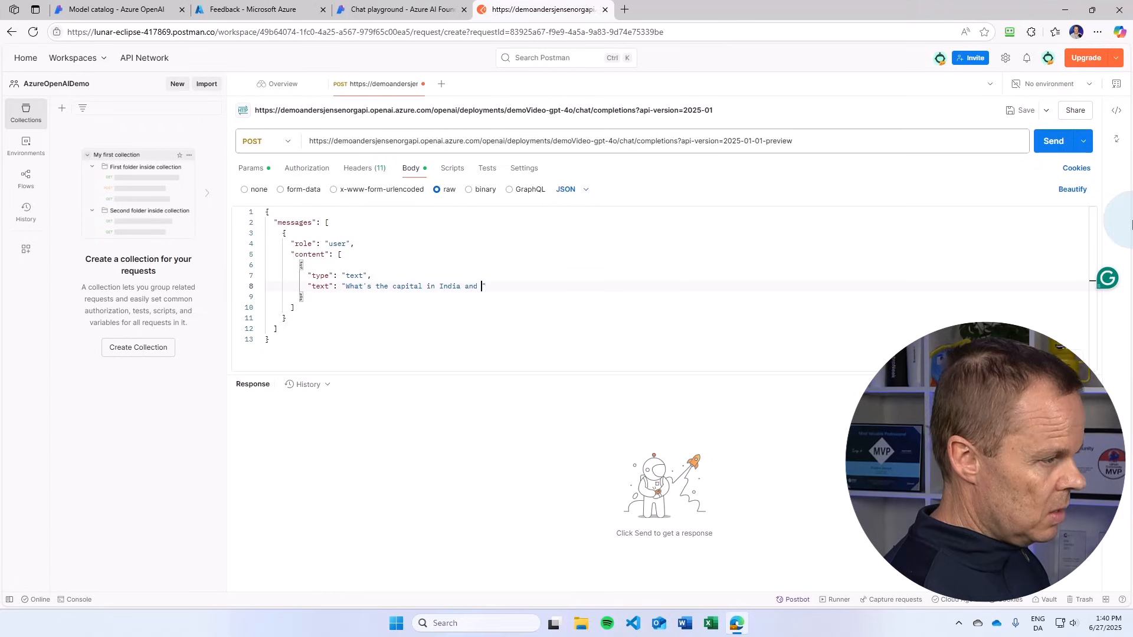
text(tell me a fun fa)
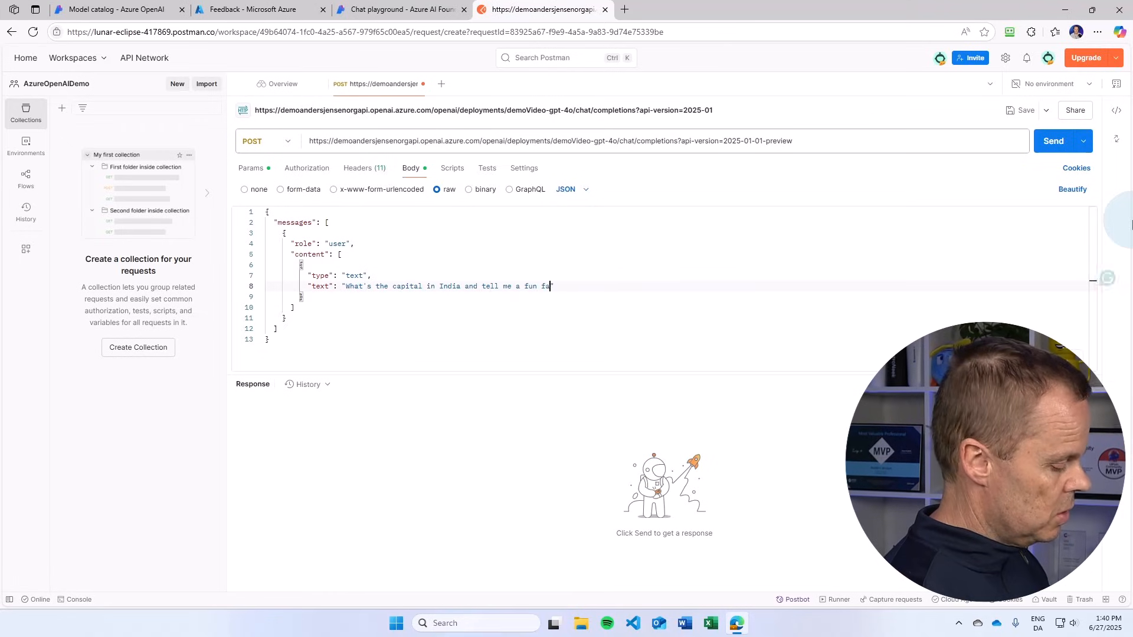
text(ct around the city)
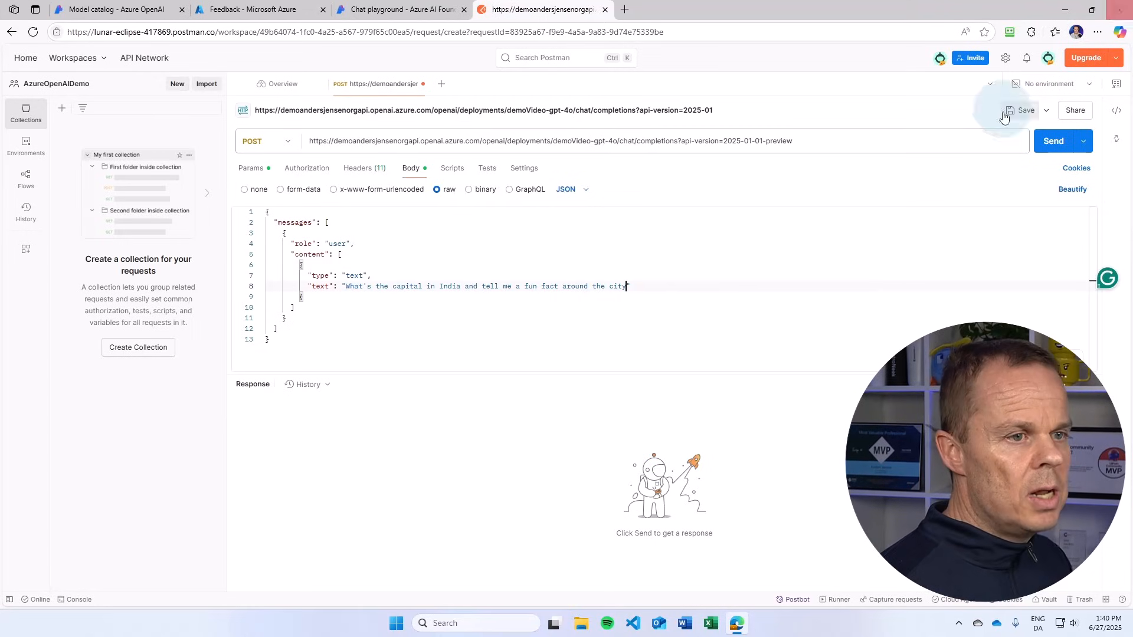
Step: Send the POST request and view the assistant's message content in the JSON response
click(1053, 141)
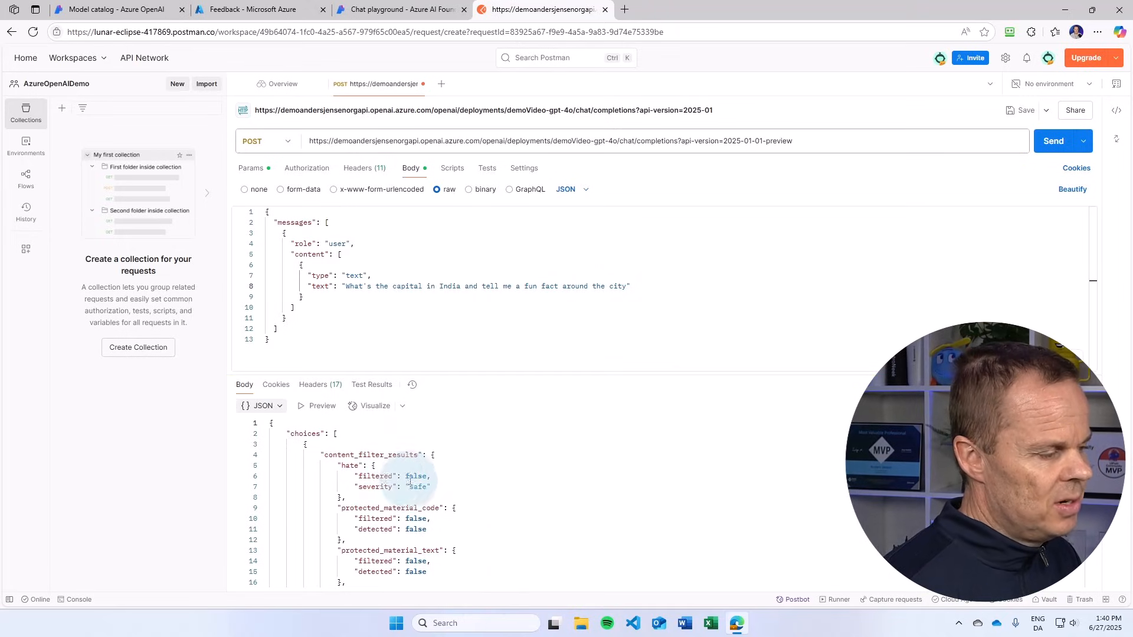
scroll(462, 498, down, 4)
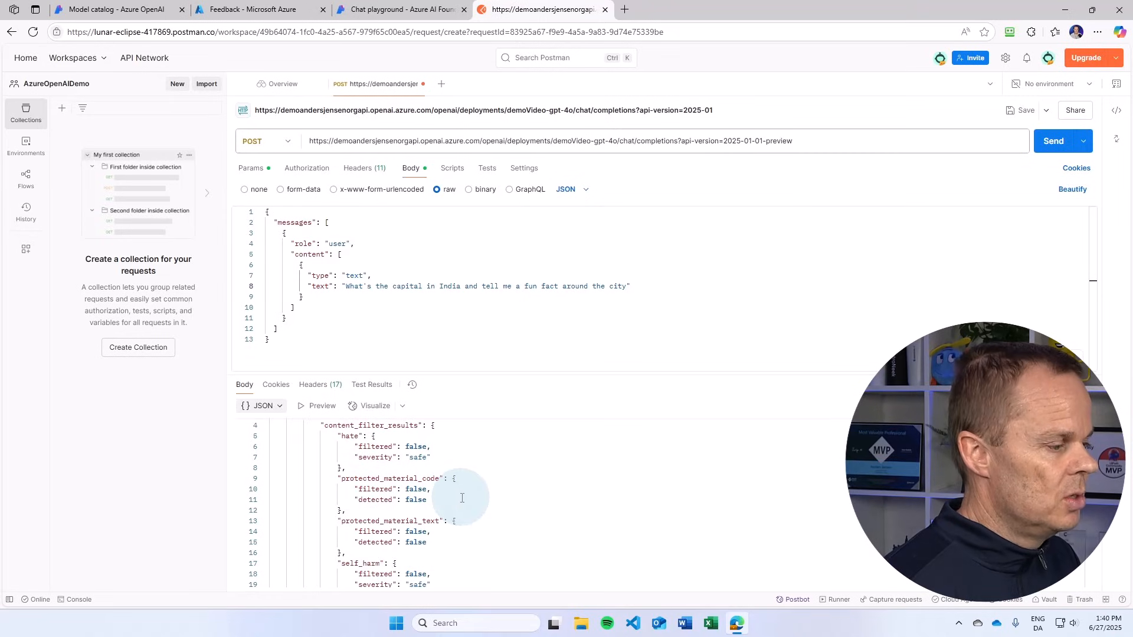
scroll(460, 496, down, 1)
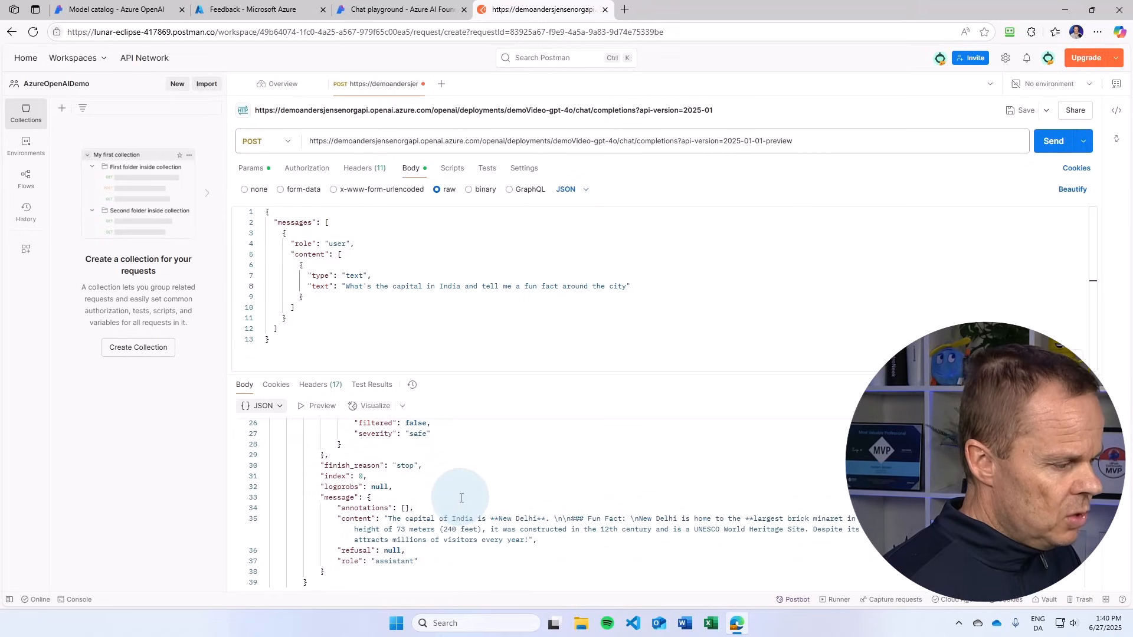